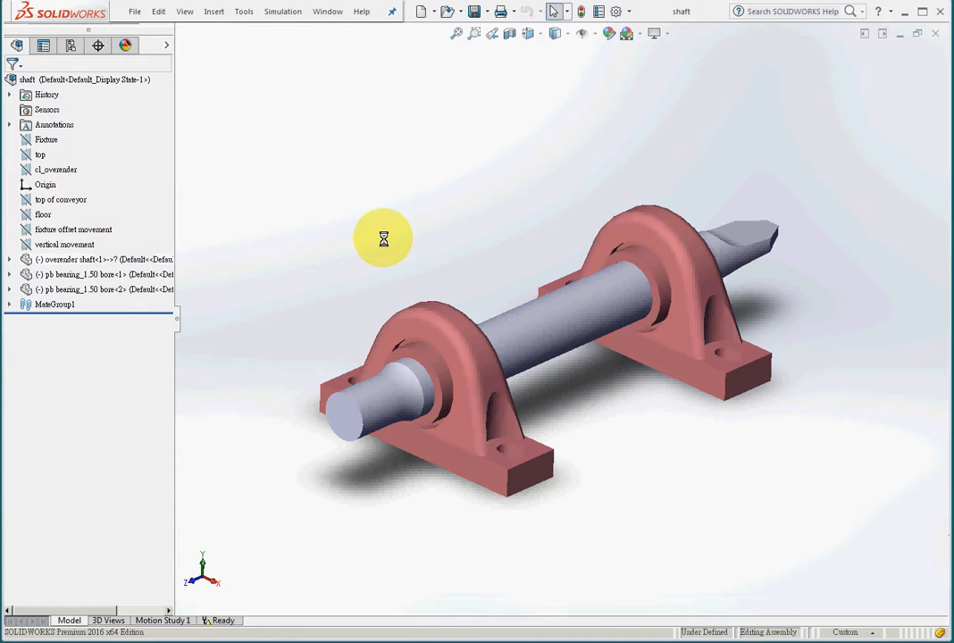
- Edit the overender shaft part in the context of the assembly and display the hidden toolbars
left_click(132, 260)
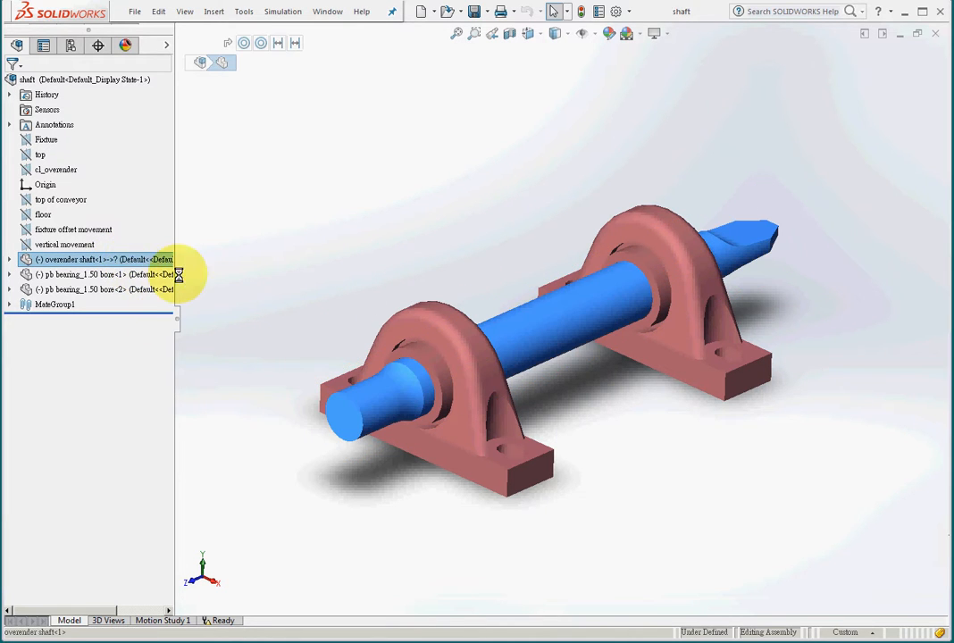
right_click(132, 260)
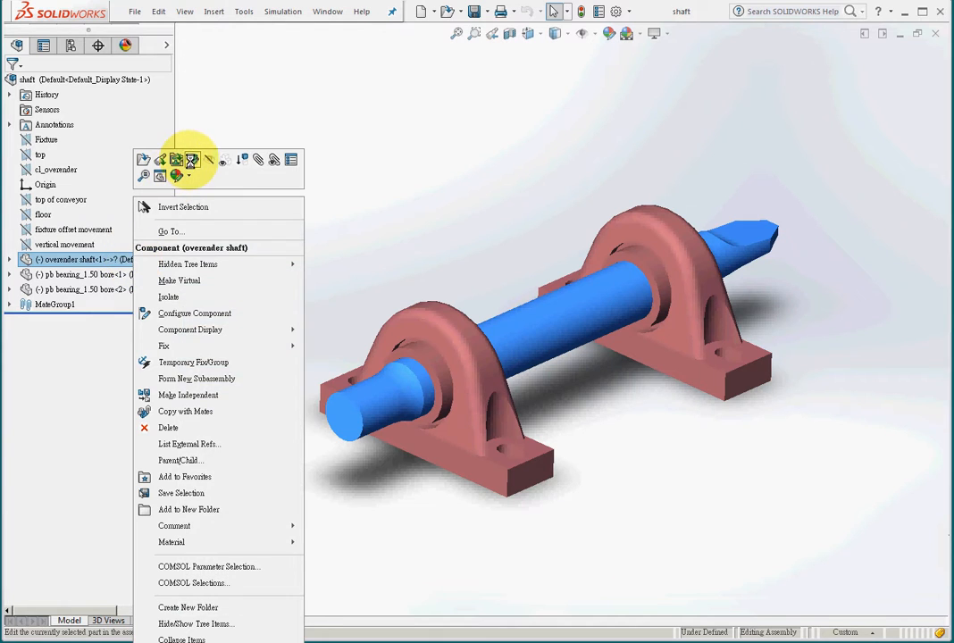
left_click(173, 176)
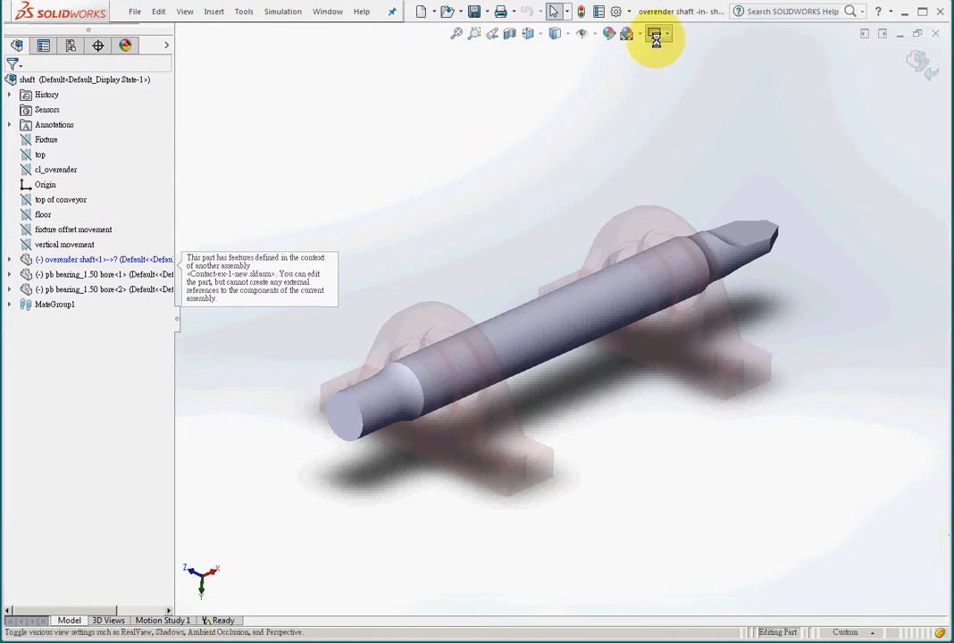
right_click(716, 21)
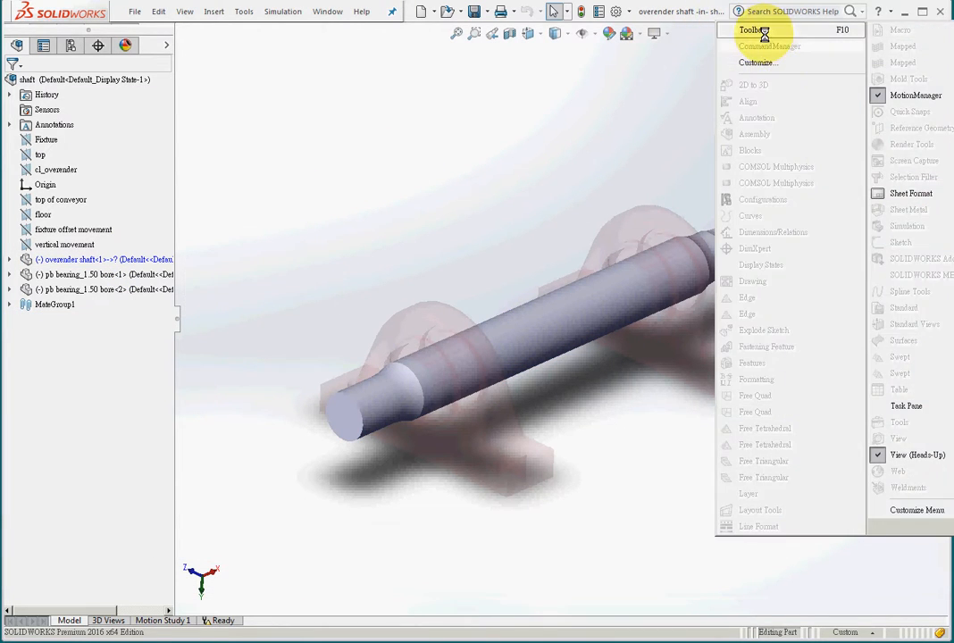
left_click(783, 46)
- Start a sketch on the shaft's round end face and offset the face's edge outward by 1.000 in
left_click(342, 428)
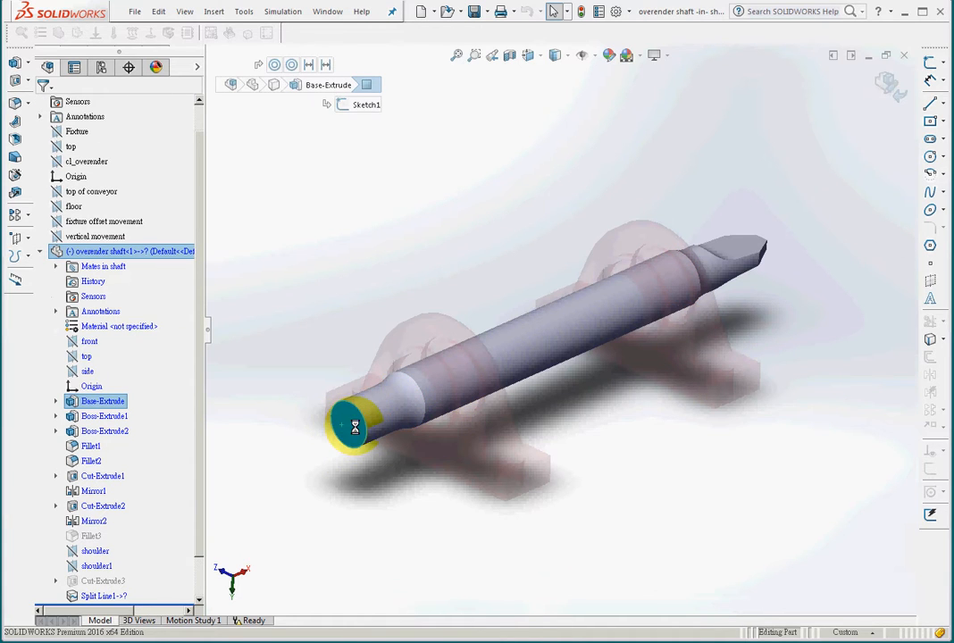
left_click(930, 64)
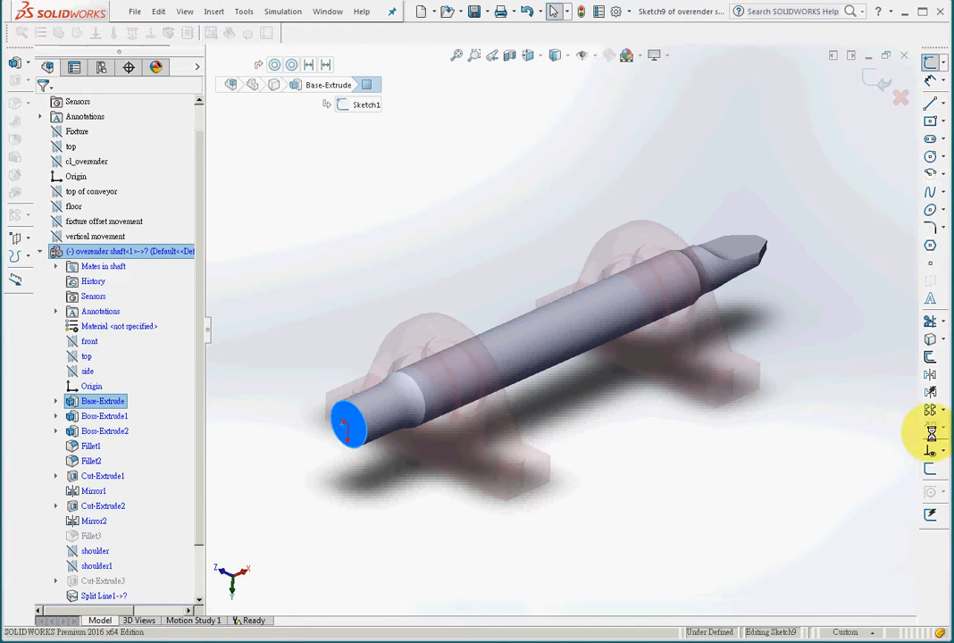
left_click(930, 357)
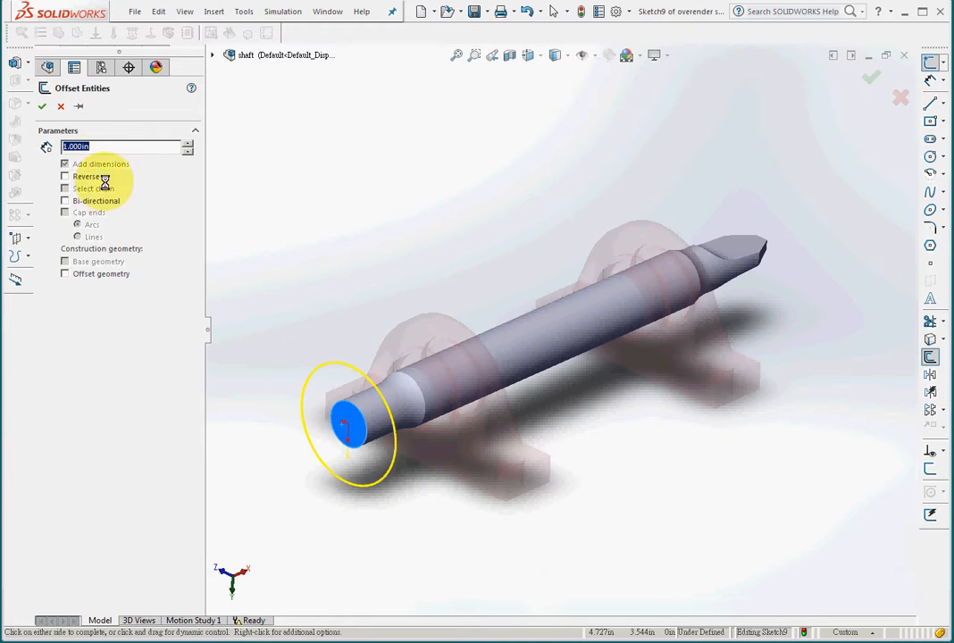
left_click(41, 105)
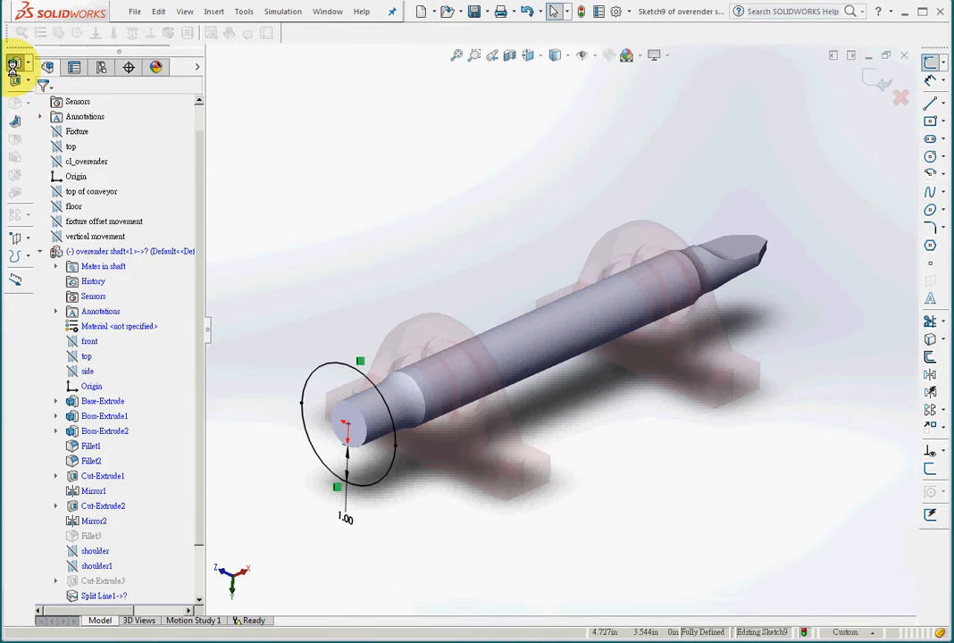
- Extrude the offset circle as a boss with a blind depth of 2 in from the shaft's end
left_click(16, 63)
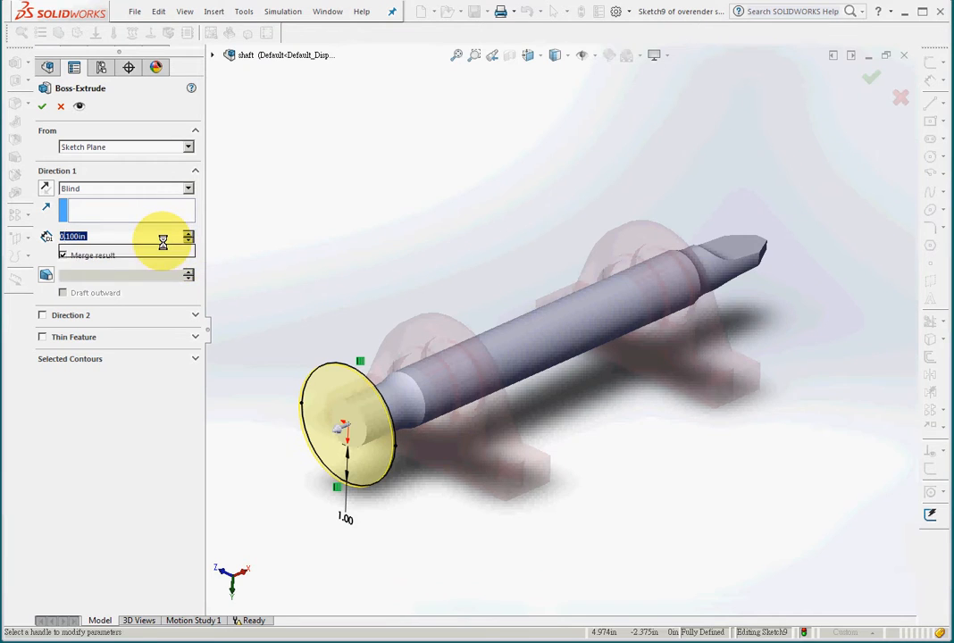
type("2")
key("Return")
key("Return")
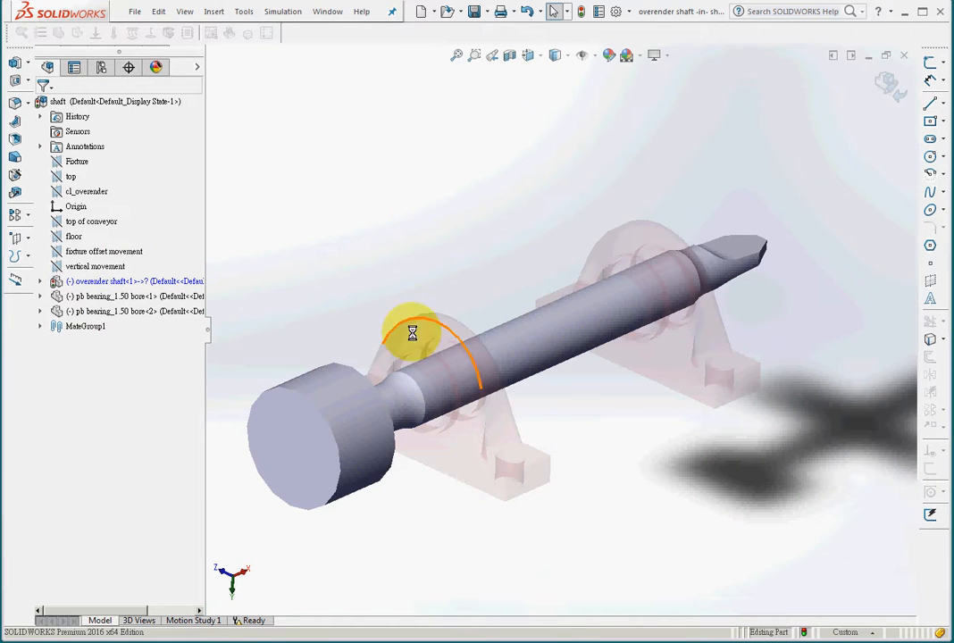
- Return from part editing to the assembly and save it together with all modified documents
left_click(886, 84)
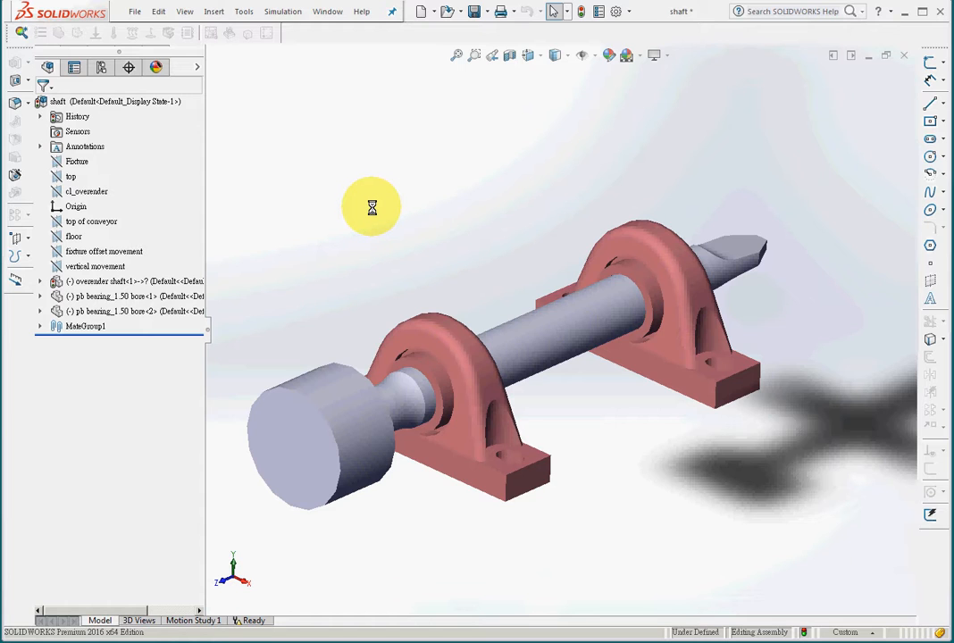
left_click(471, 11)
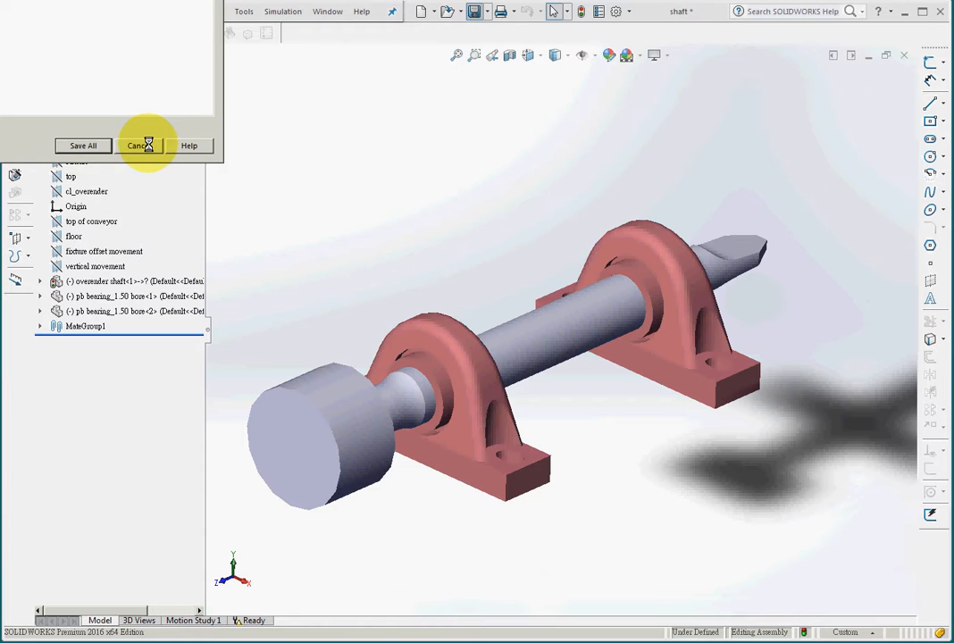
left_click(85, 146)
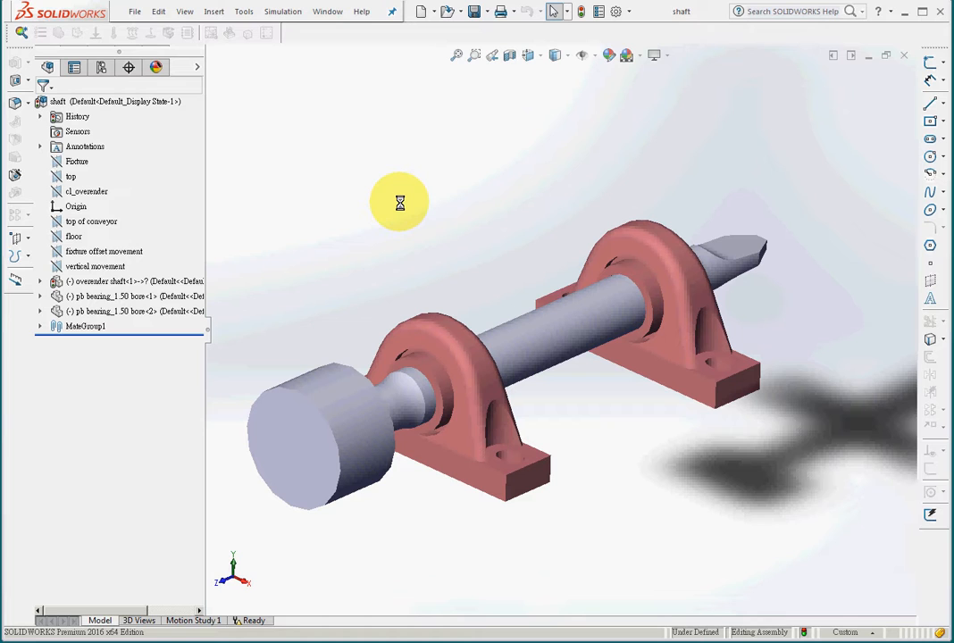
- Create a new Frequency simulation study for the shaft assembly
left_click(22, 34)
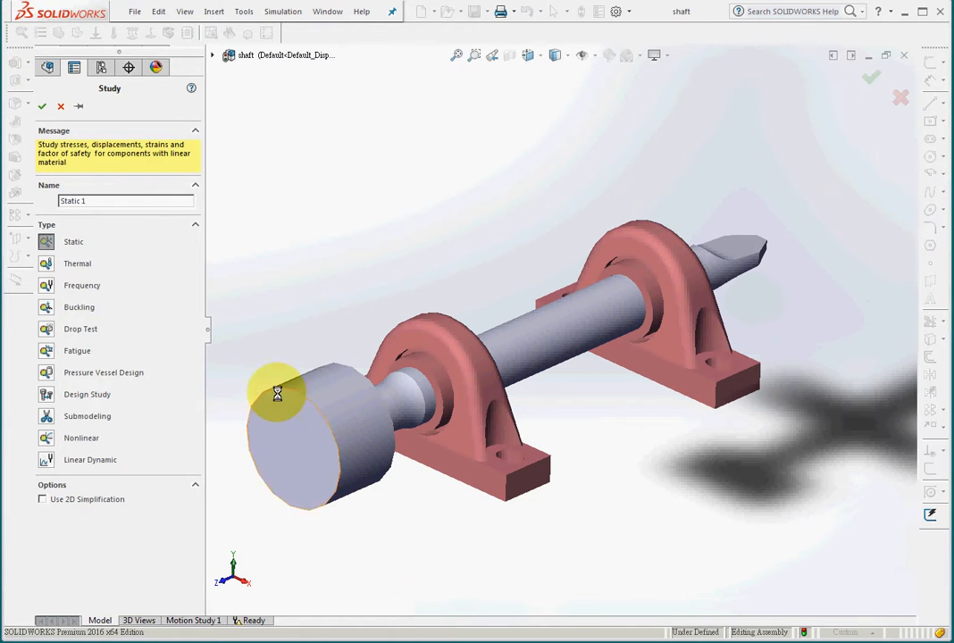
left_click(42, 106)
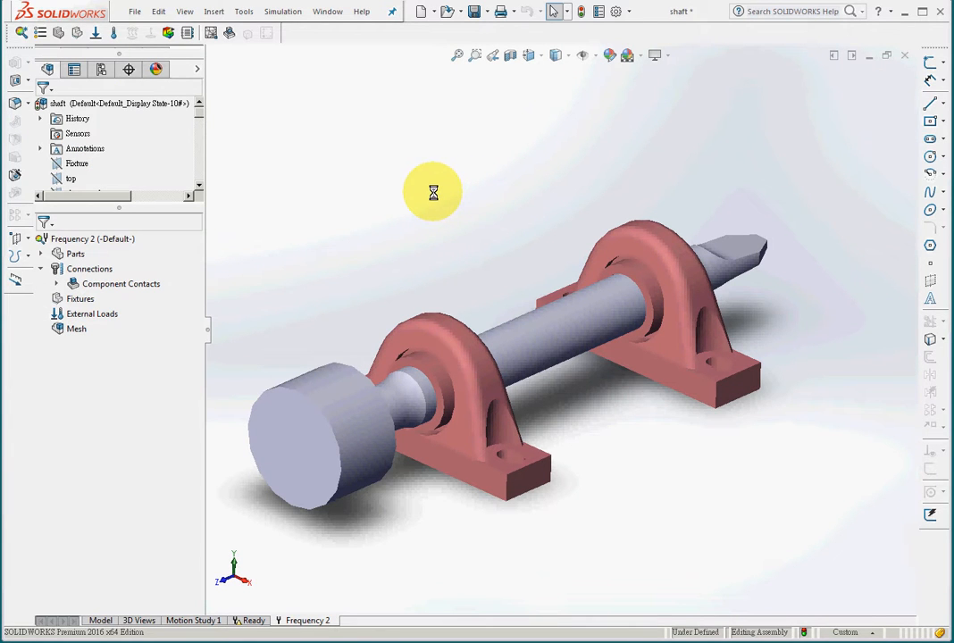
- Look through the add-ins and the available toolbars, and float the Simulation toolbar over the graphics area
left_click(628, 11)
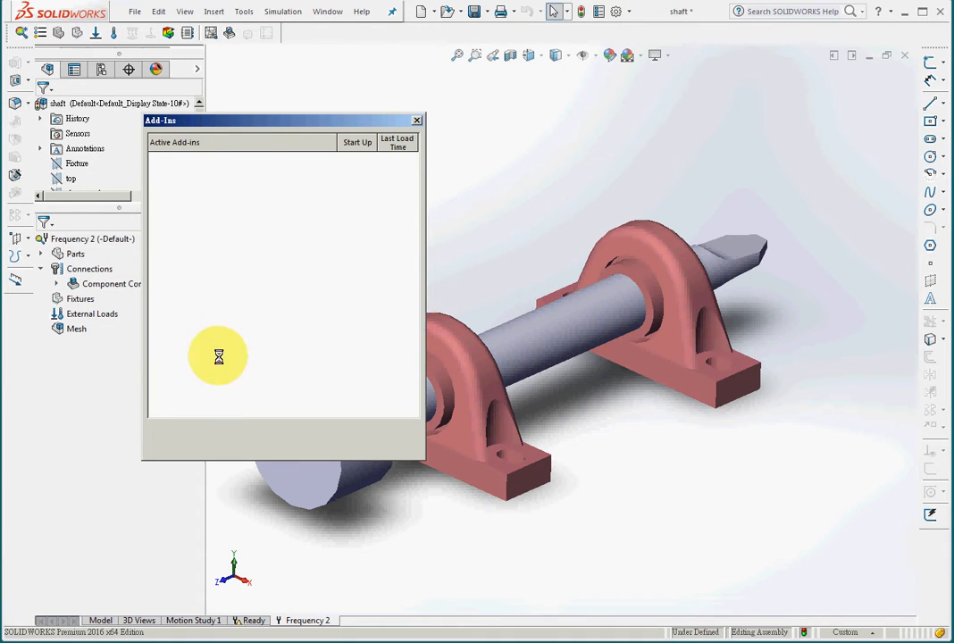
left_click(316, 436)
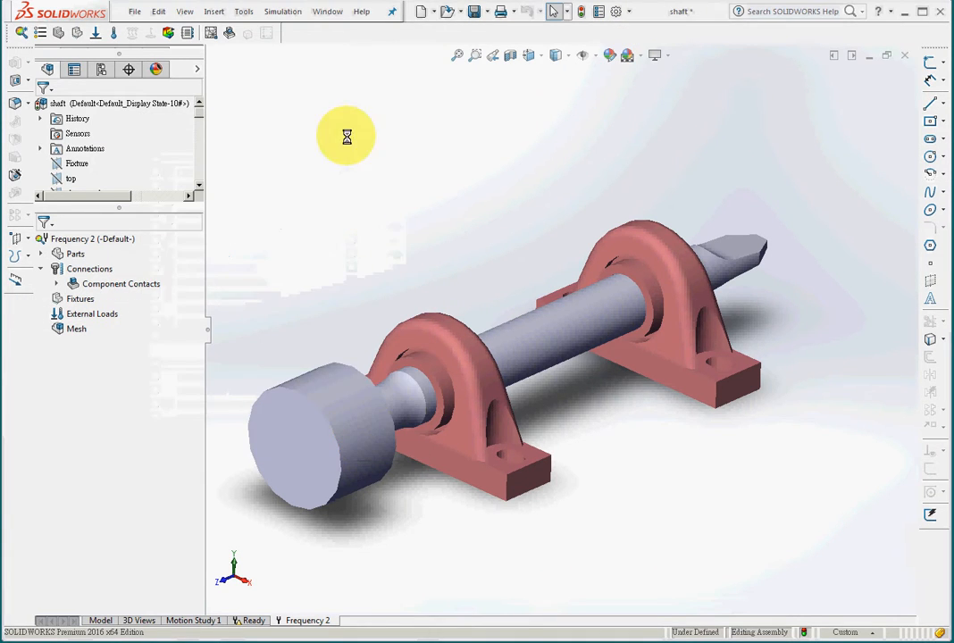
right_click(334, 37)
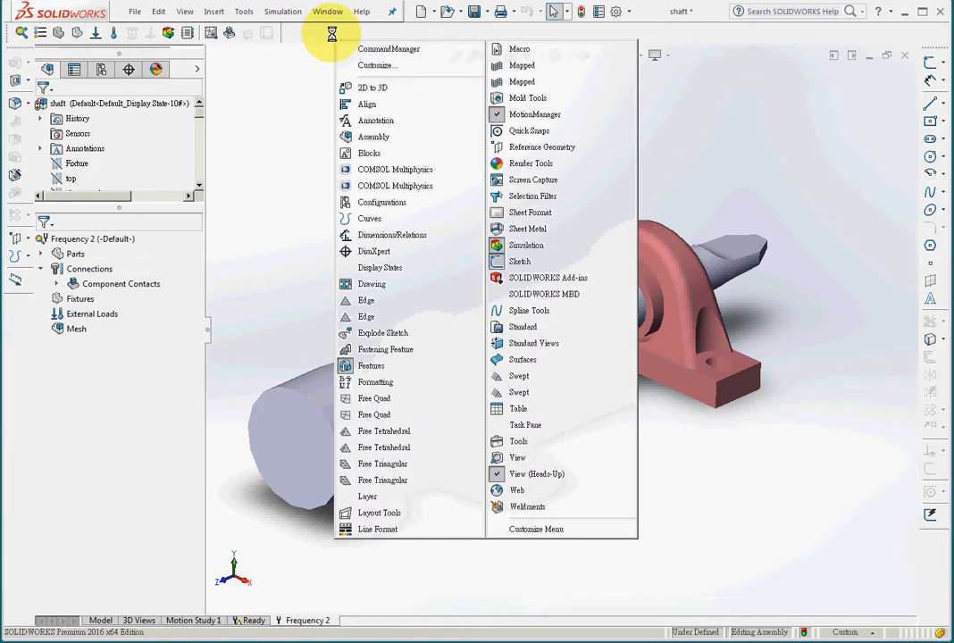
left_click(512, 245)
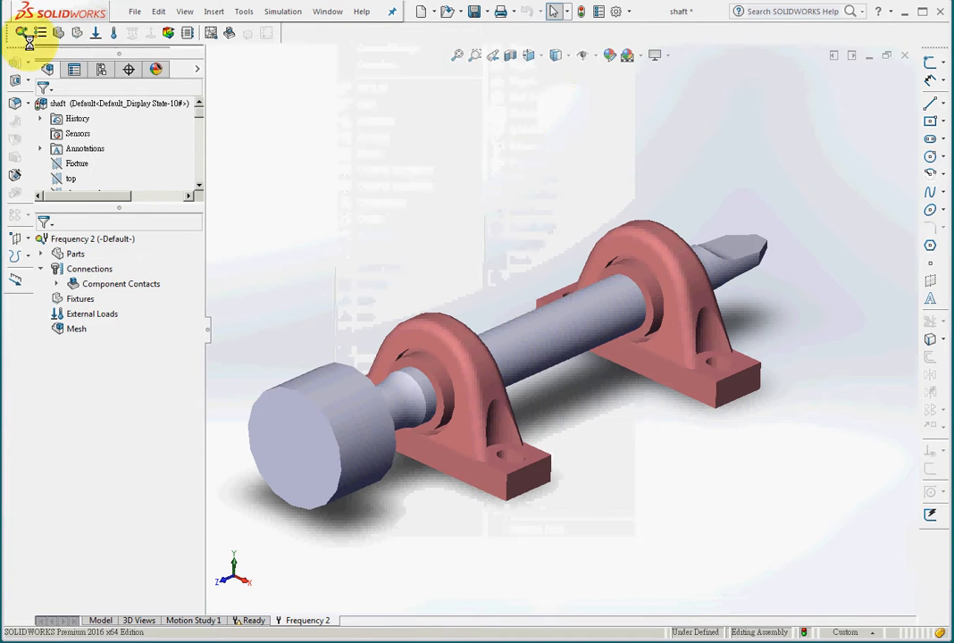
left_click_drag(105, 71, 373, 100)
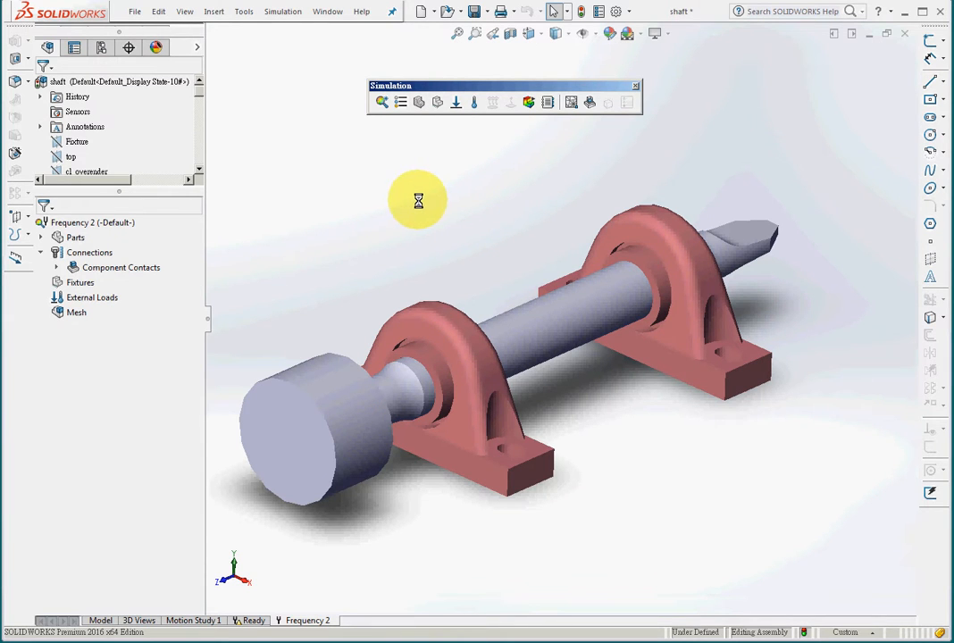
- Apply Alloy Steel from the steel materials to the overender shaft-1 part in the frequency study
left_click(40, 236)
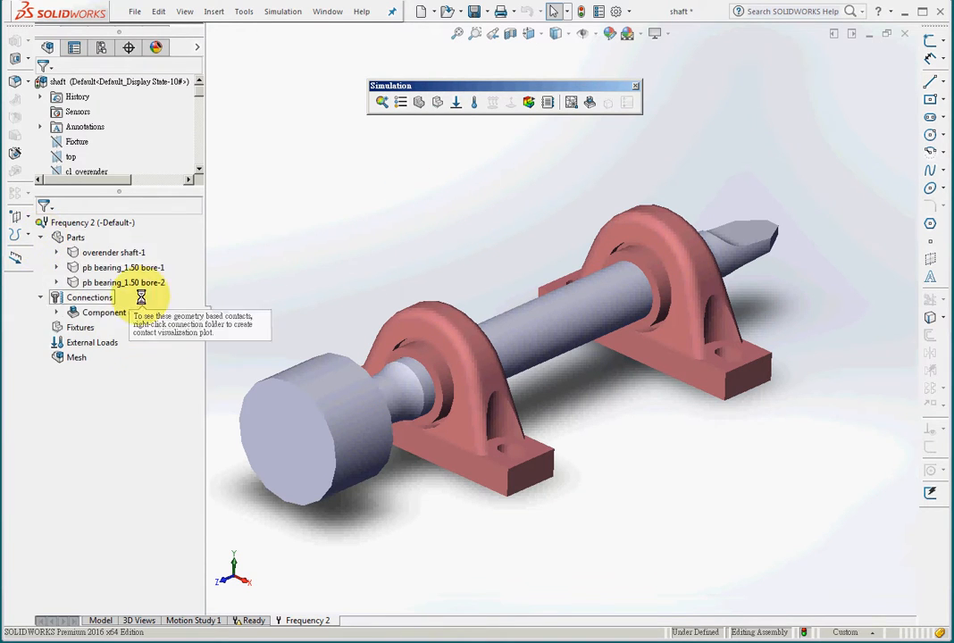
left_click(126, 253)
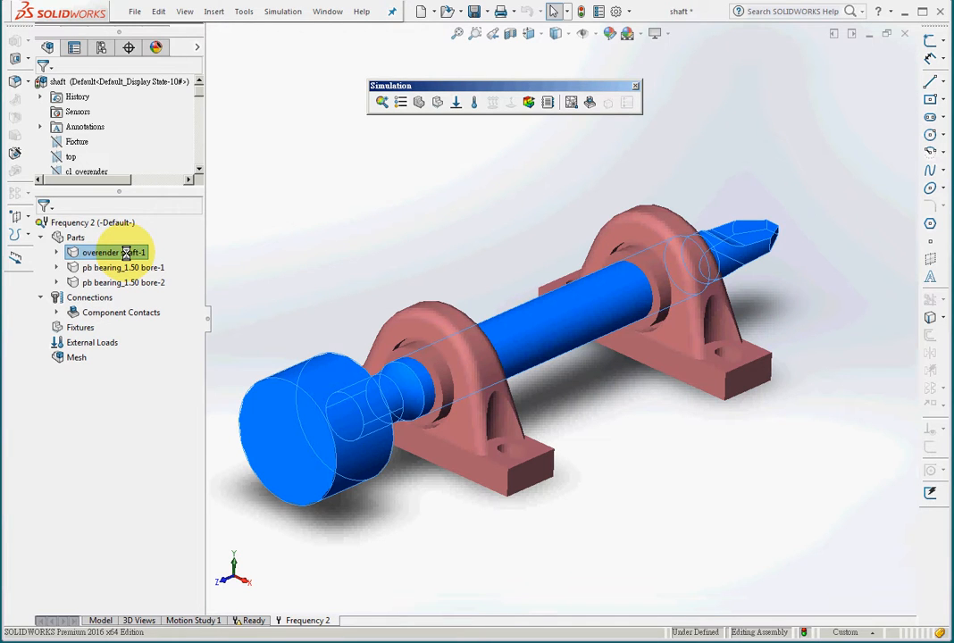
right_click(126, 253)
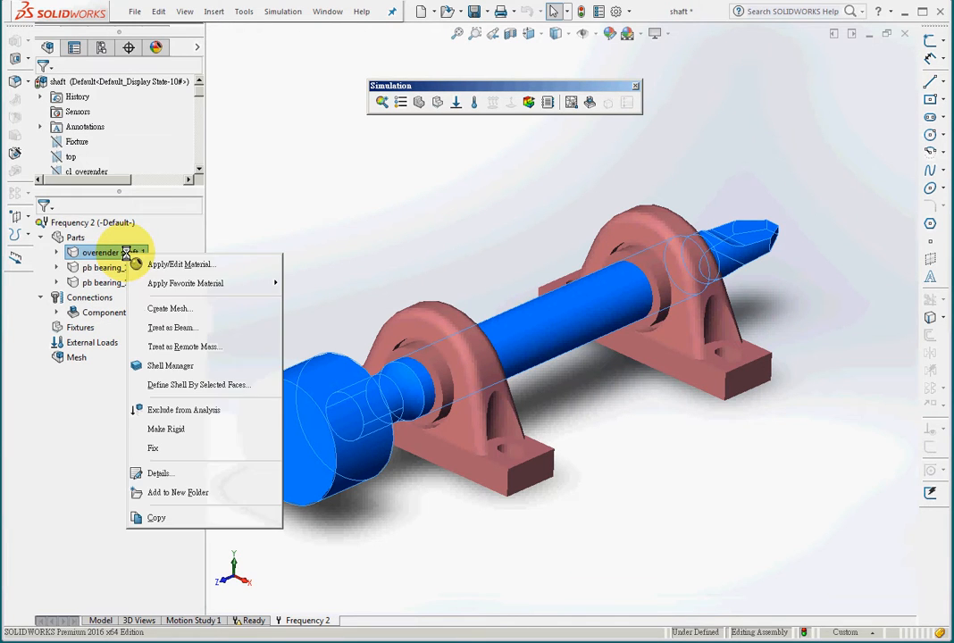
left_click(208, 264)
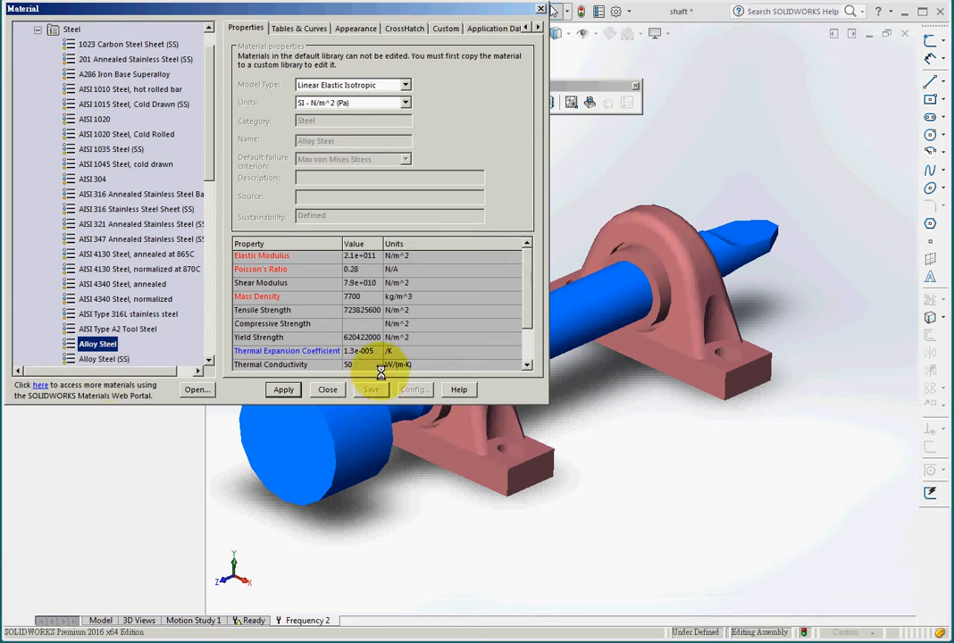
left_click(326, 390)
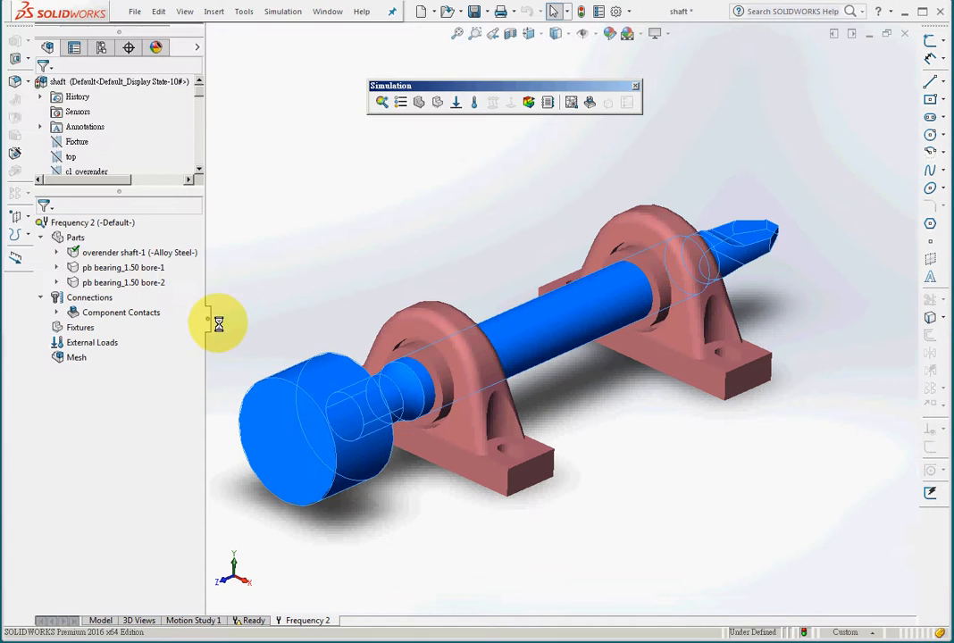
- Apply Tin Bearing Bronze from the copper alloys to both pb bearing_1.50 bore parts in the study
left_click(149, 268)
left_click(152, 283, "ctrl")
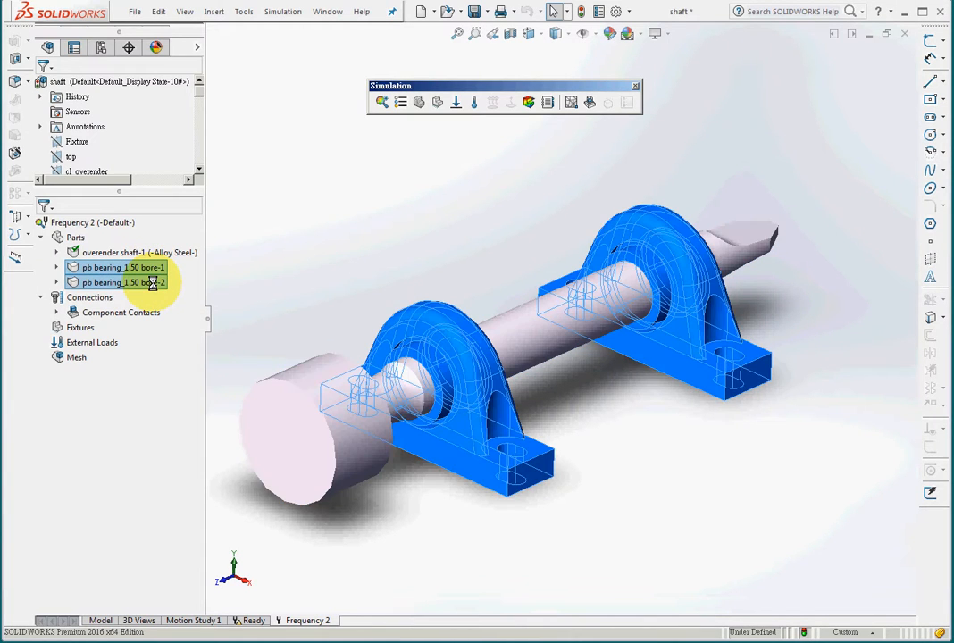
right_click(152, 283)
left_click(174, 243)
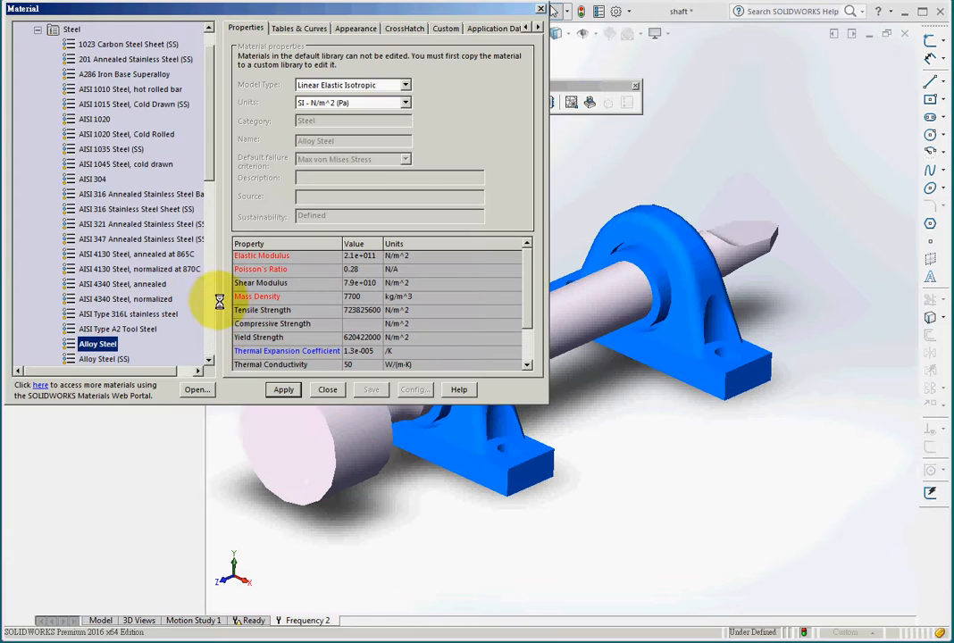
left_click_drag(215, 169, 189, 268)
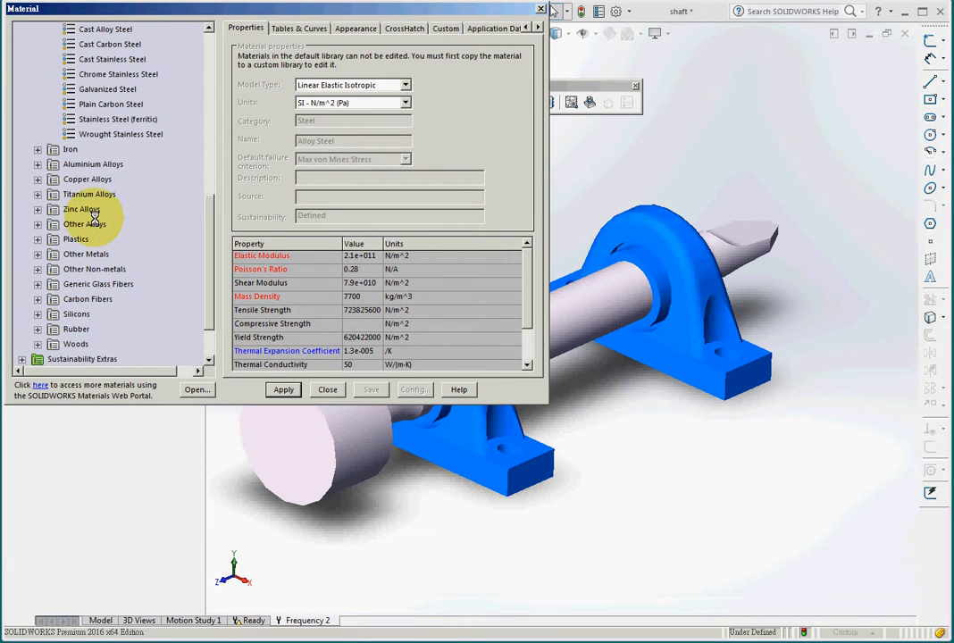
left_click(40, 179)
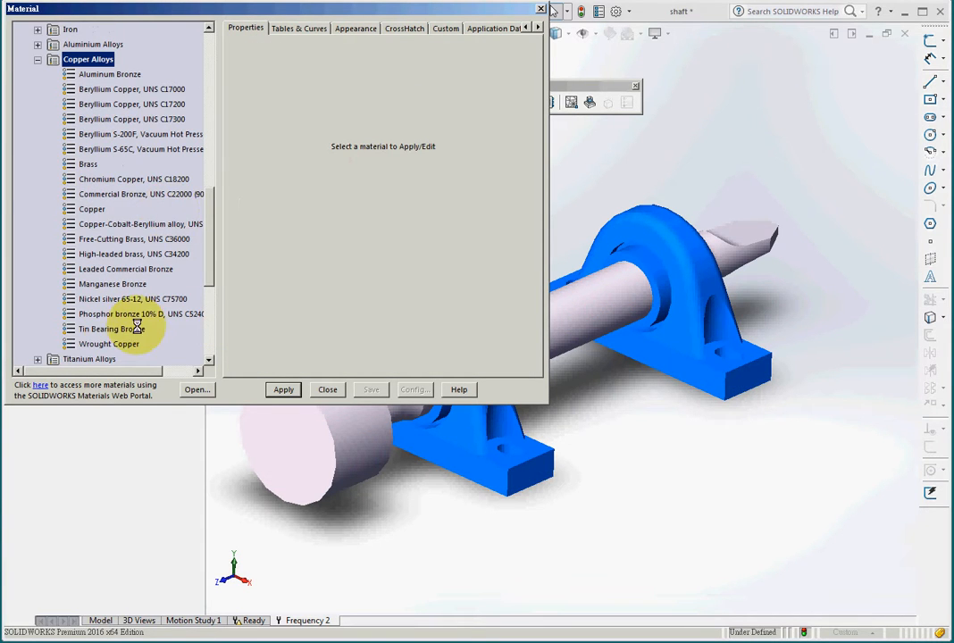
left_click(101, 329)
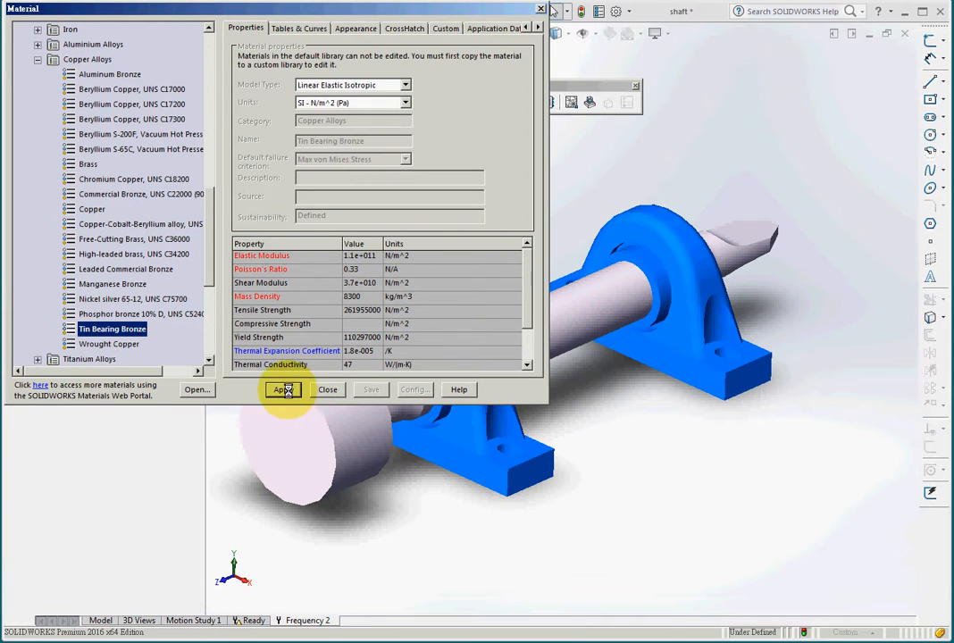
left_click(326, 390)
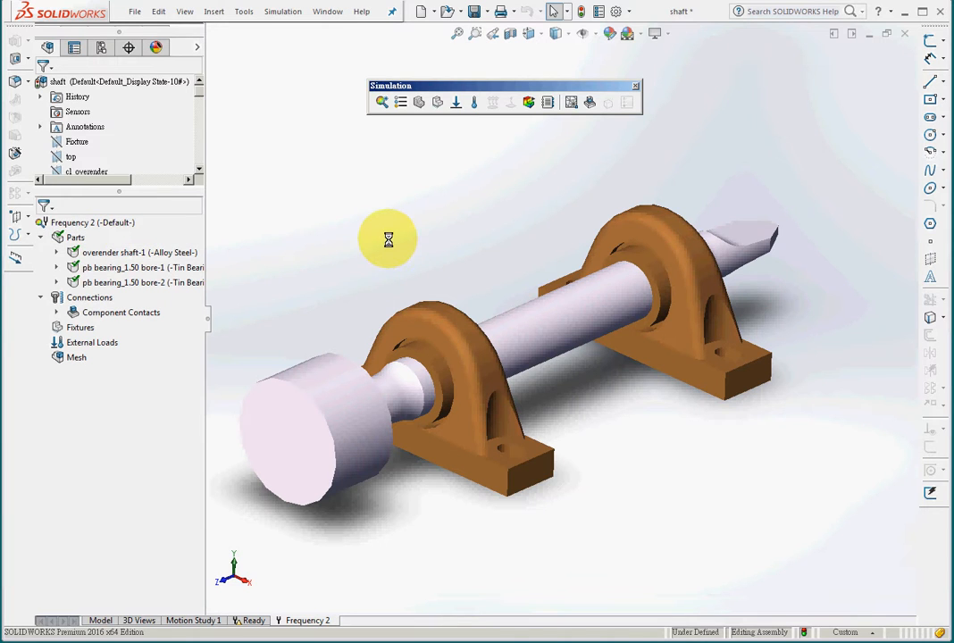
- Mesh the assembly with the default mesh density and hide the resulting mesh
left_click(419, 102)
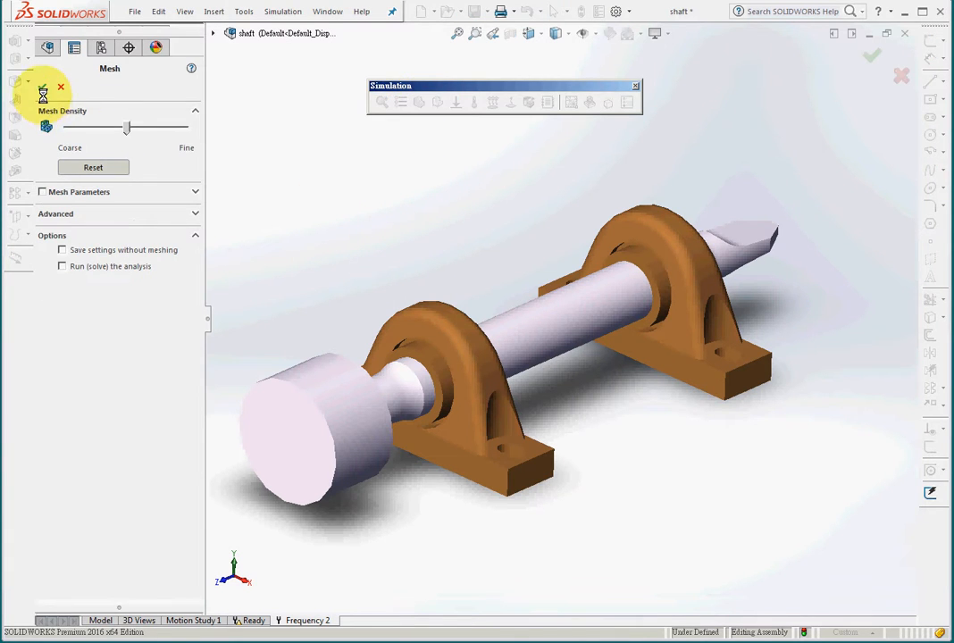
left_click(41, 84)
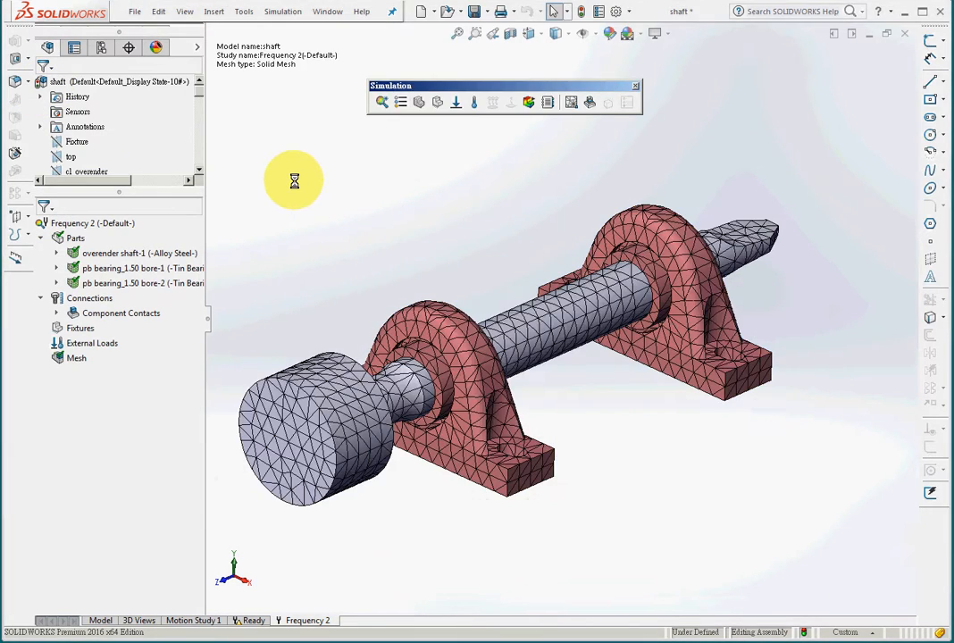
right_click(76, 357)
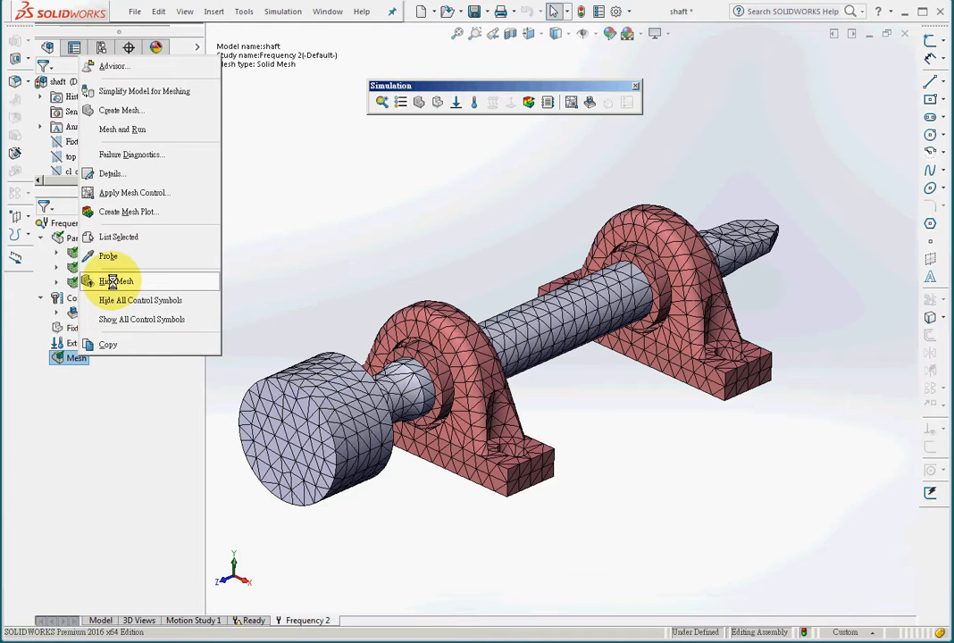
left_click(111, 279)
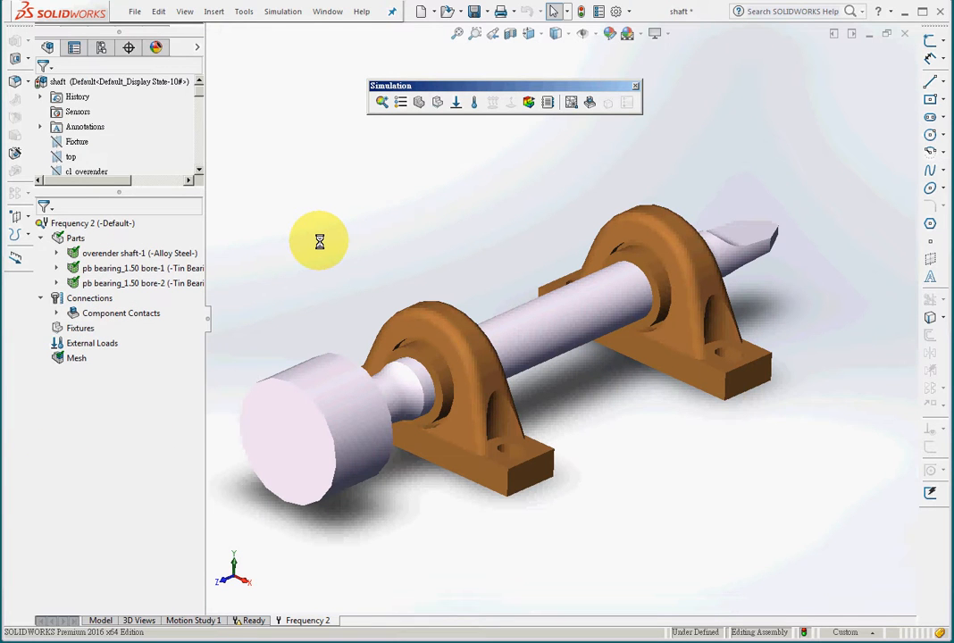
- Select the bearings' bolt hole faces while the Mesh settings are open and mesh again at the default density
middle_click_drag(345, 226, 341, 389)
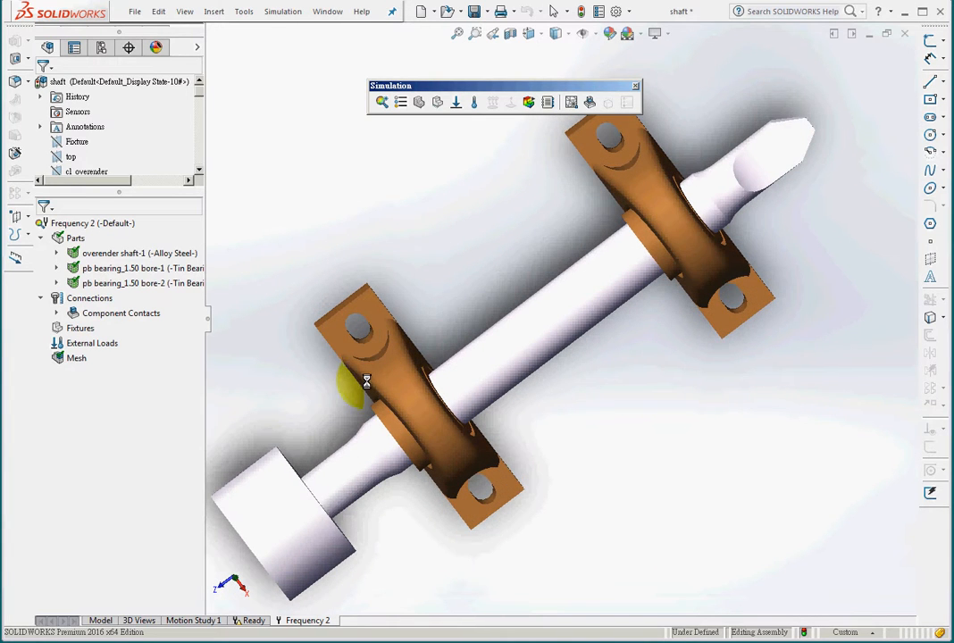
left_click(420, 102)
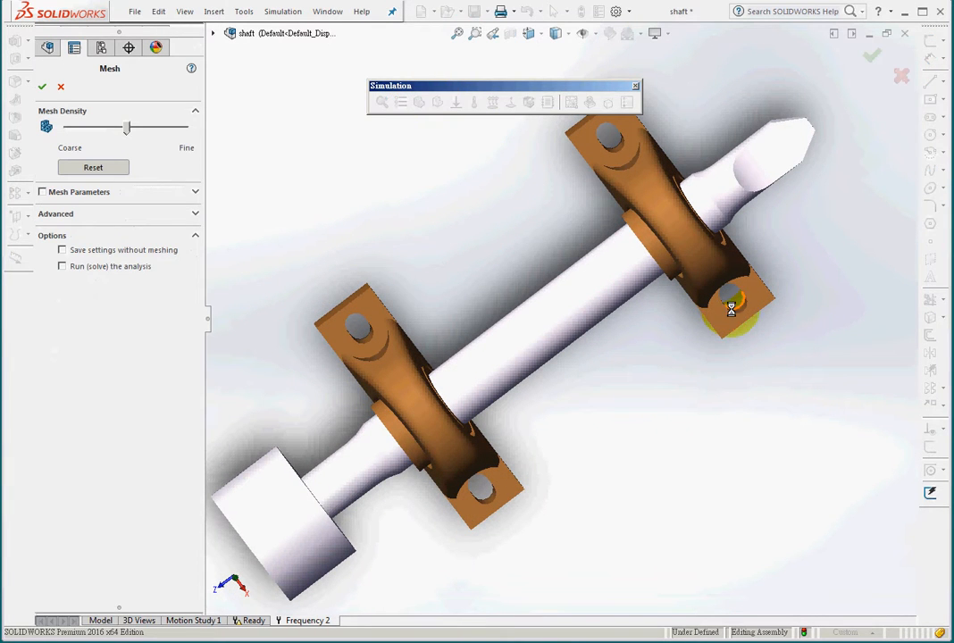
mouse_move(731, 308)
middle_mouse_down()
mouse_move(628, 427)
mouse_move(639, 473)
mouse_move(733, 306)
middle_mouse_up()
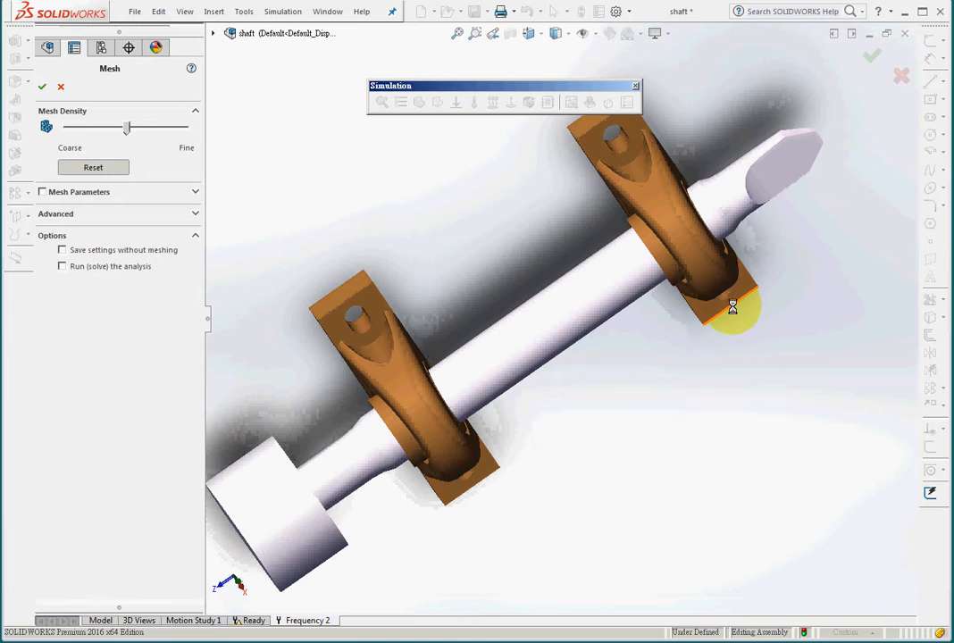
left_click(722, 294)
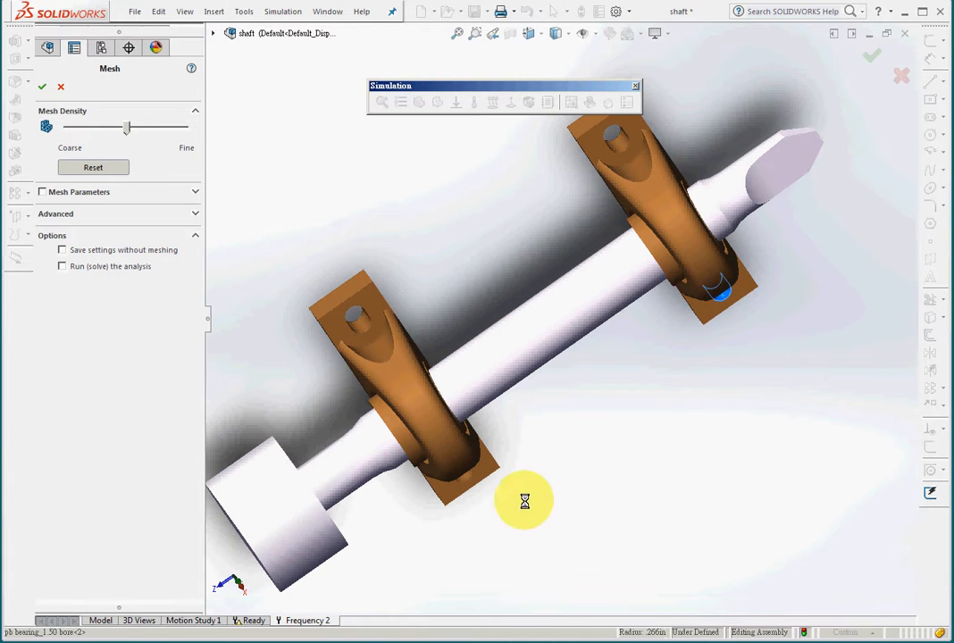
left_click(464, 478)
middle_click_drag(539, 520, 500, 426)
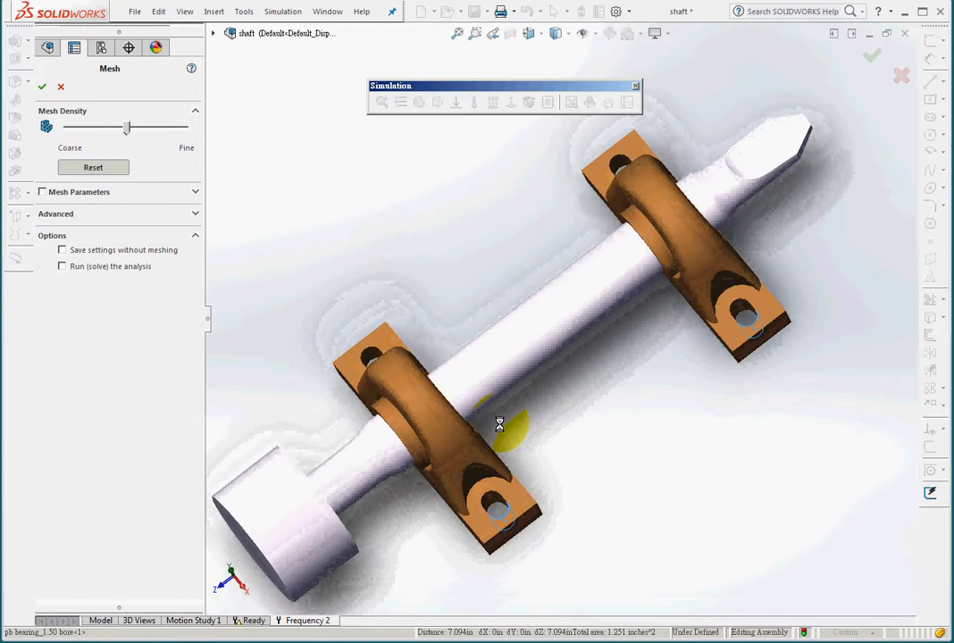
left_click(369, 358)
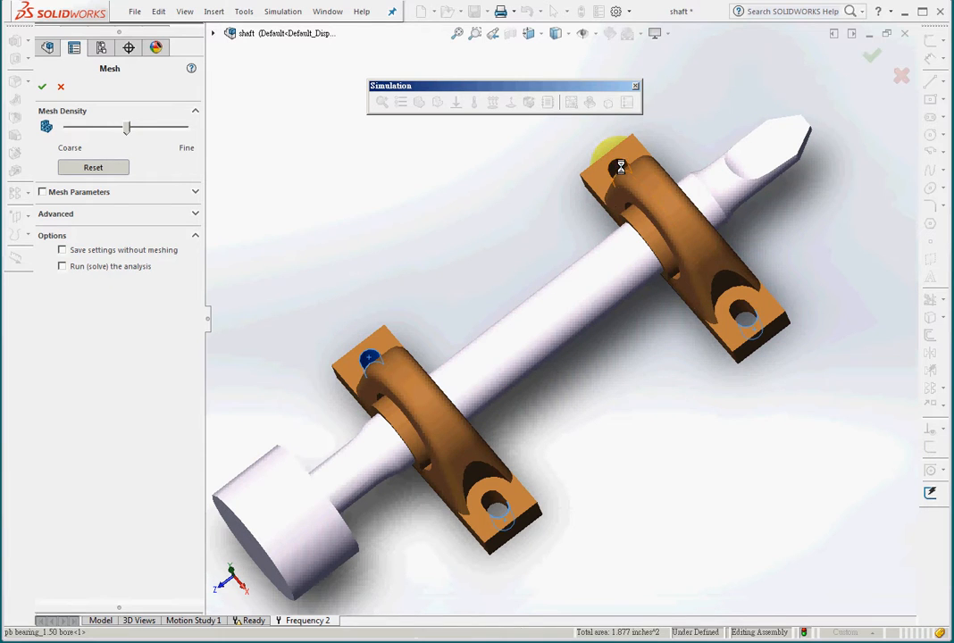
left_click(41, 85)
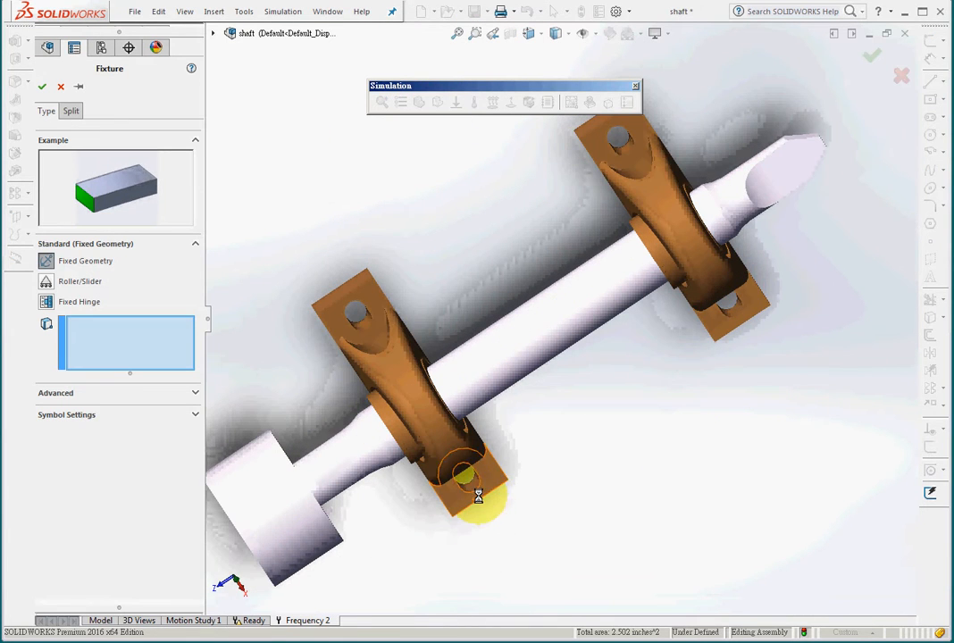
- Apply a Fixed Geometry fixture to the four bolt hole faces of both pillow block bearings and hide the mesh
left_click(468, 479)
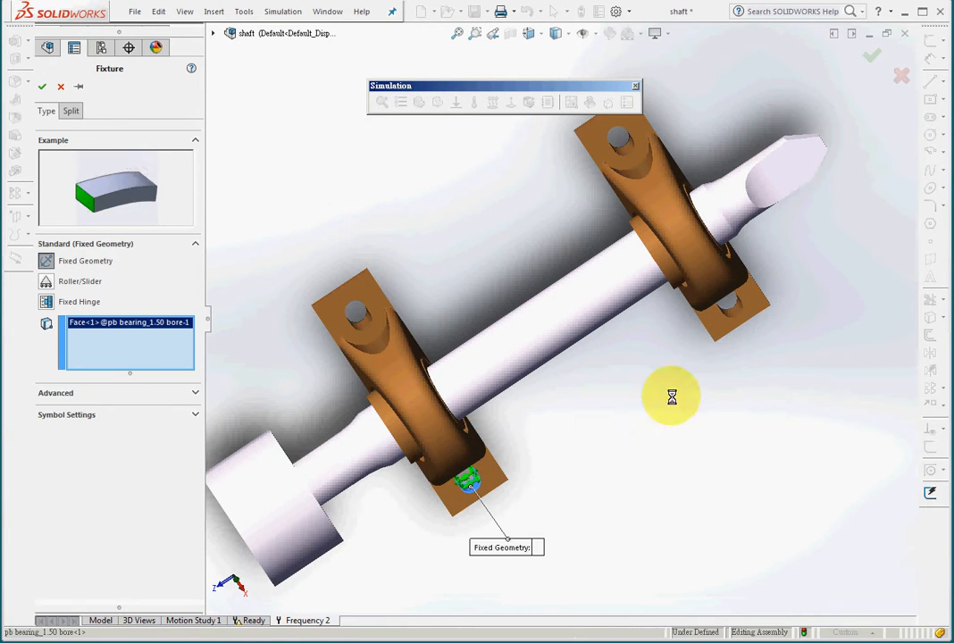
left_click(734, 310)
middle_click_drag(579, 454, 596, 217)
left_click(629, 156)
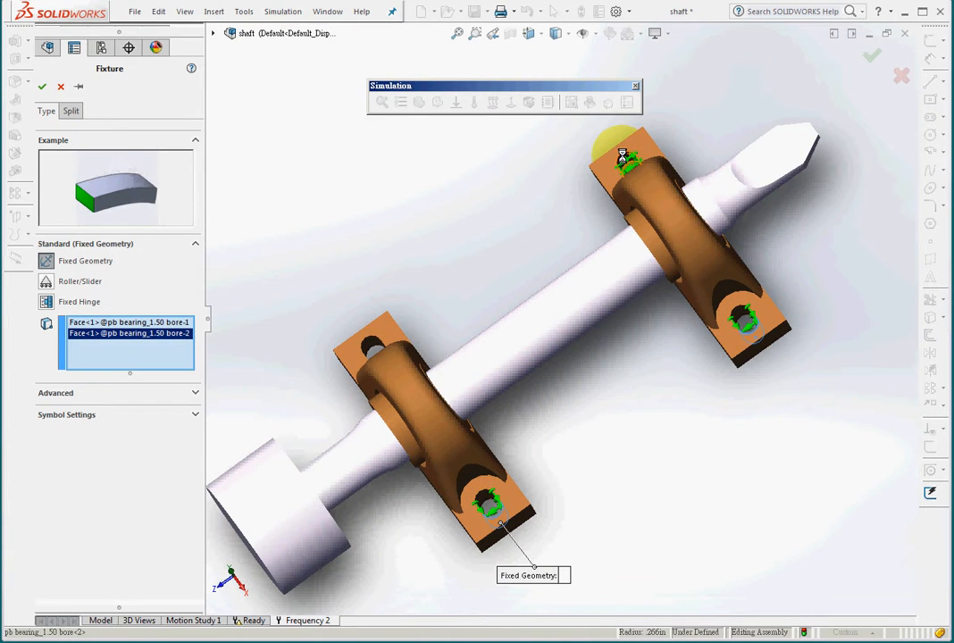
left_click(623, 155)
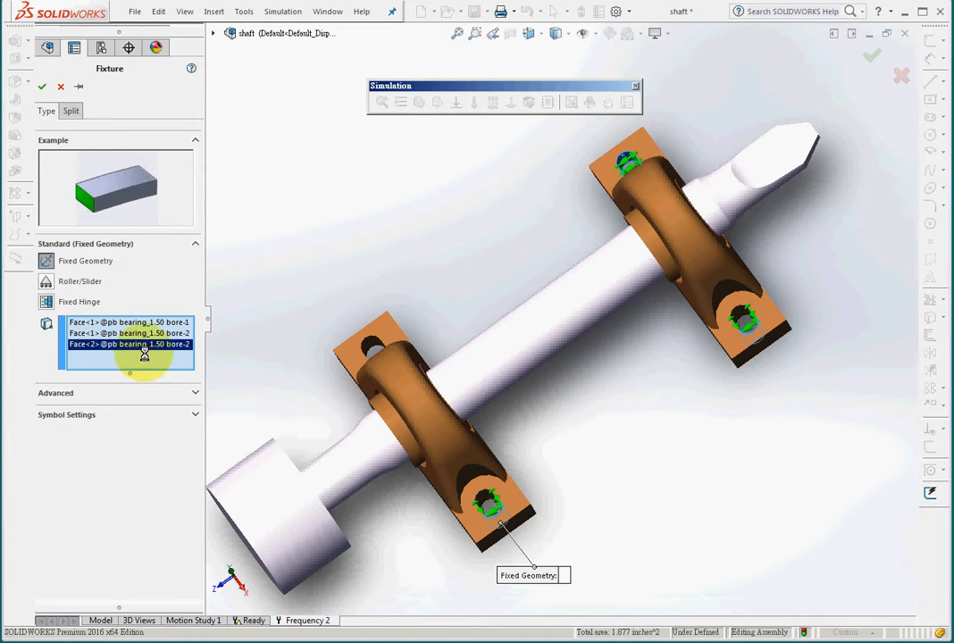
left_click(366, 337)
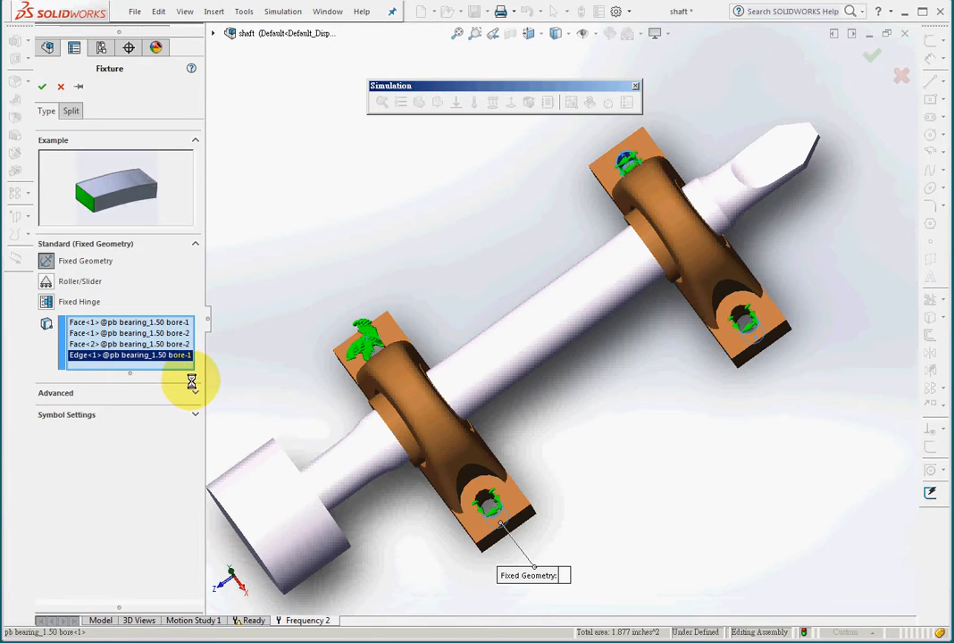
key("Delete")
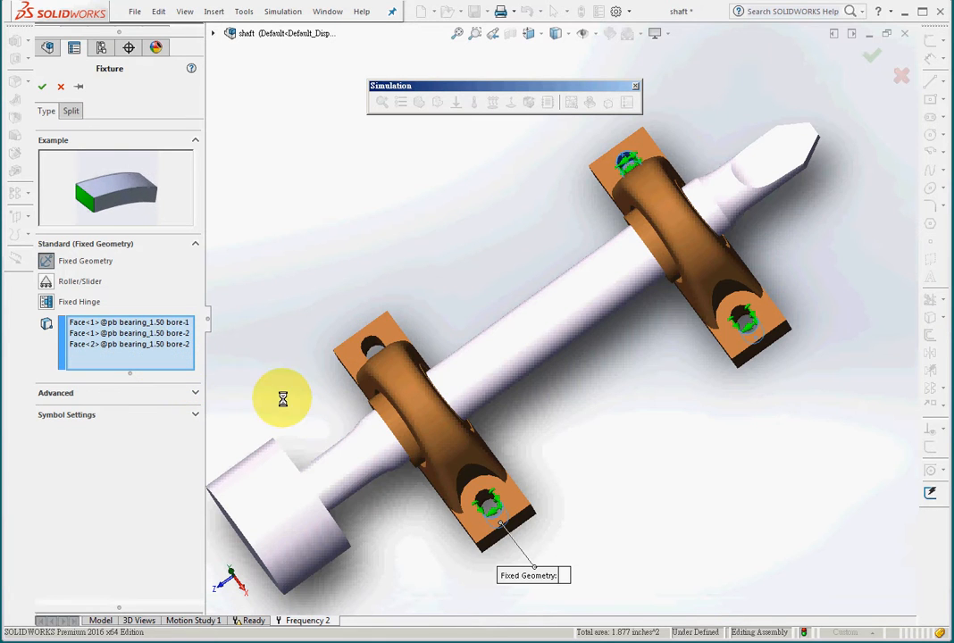
left_click(373, 341)
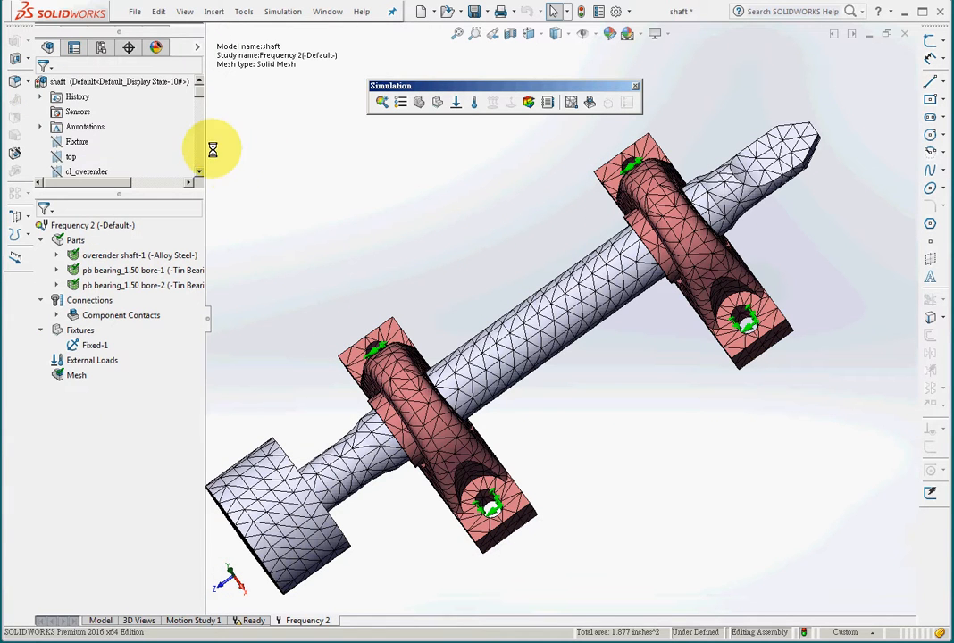
right_click(76, 375)
left_click(124, 300)
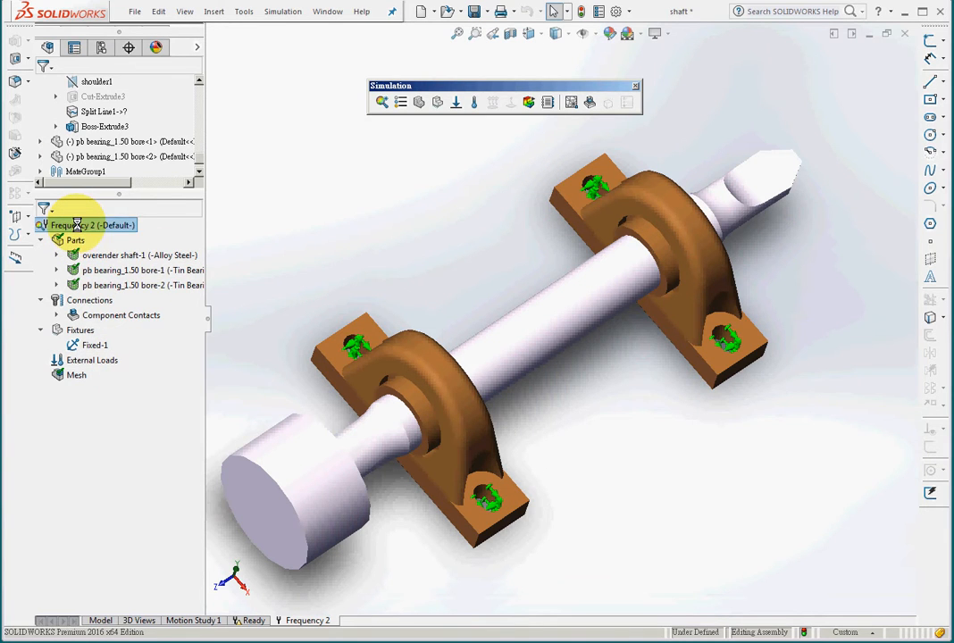
- Set the number of frequencies to 6 in the properties of Frequency 2 and run the study
right_click(77, 225)
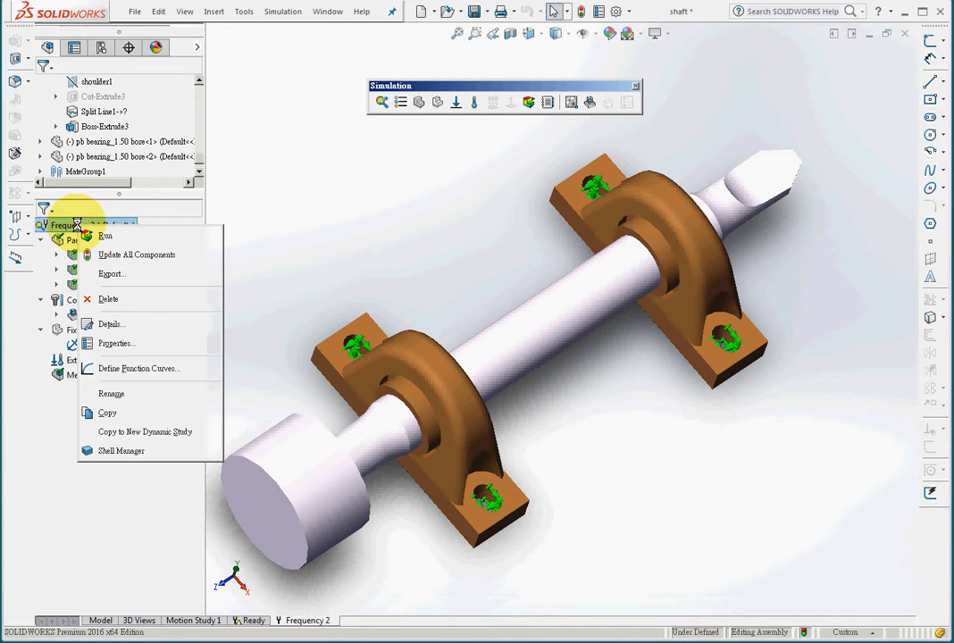
left_click(143, 343)
left_click(532, 184)
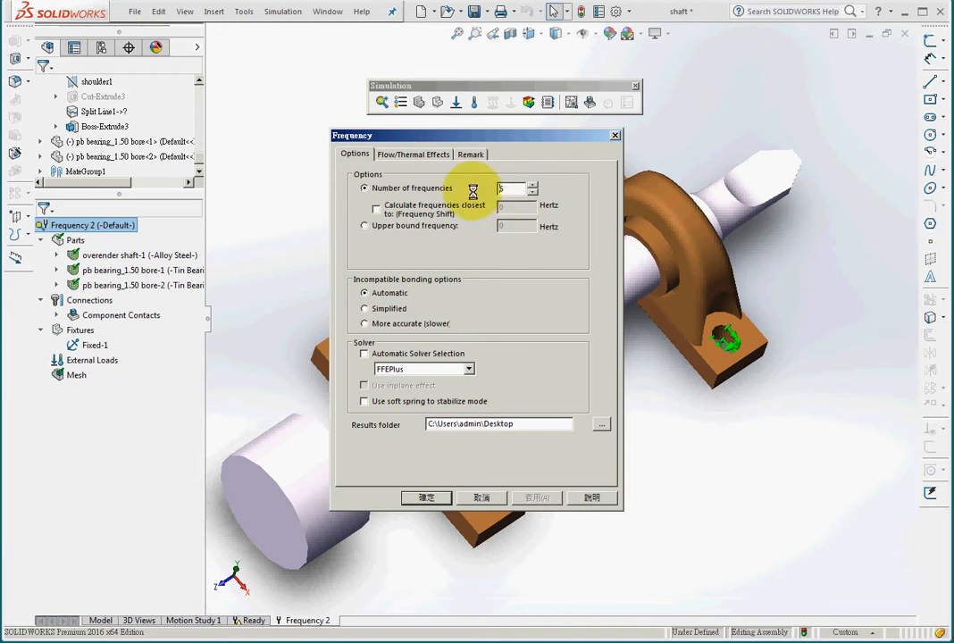
left_click(425, 498)
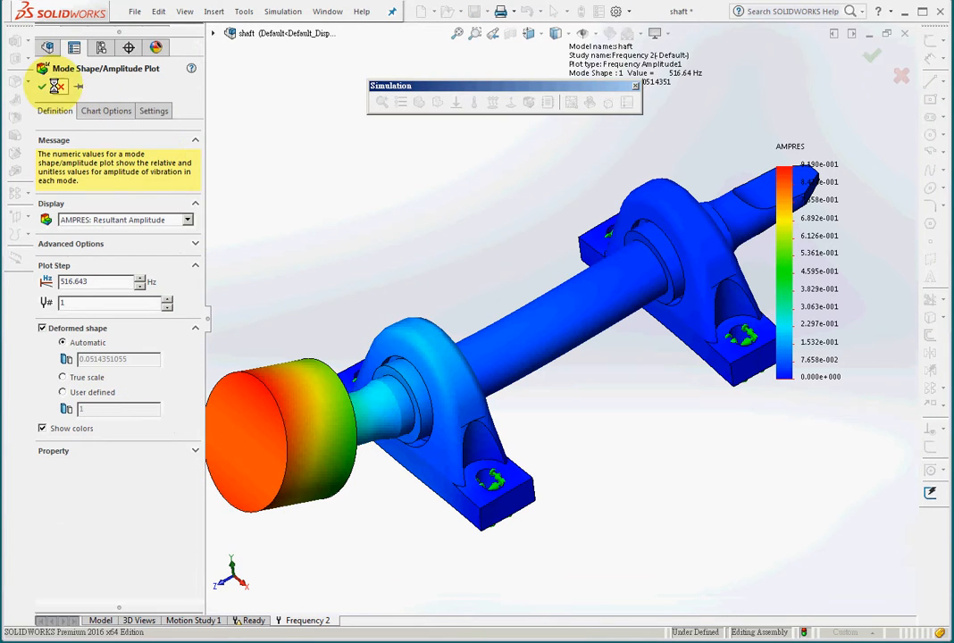
- Accept the resultant amplitude plot for mode shape 1 and animate the Amplitude1 result
left_click(40, 84)
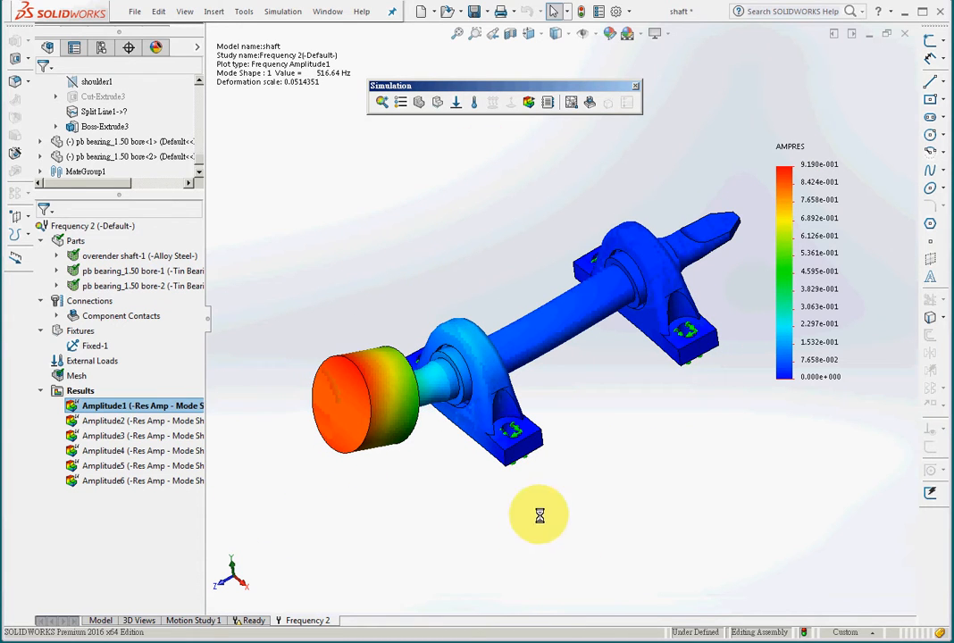
right_click(145, 405)
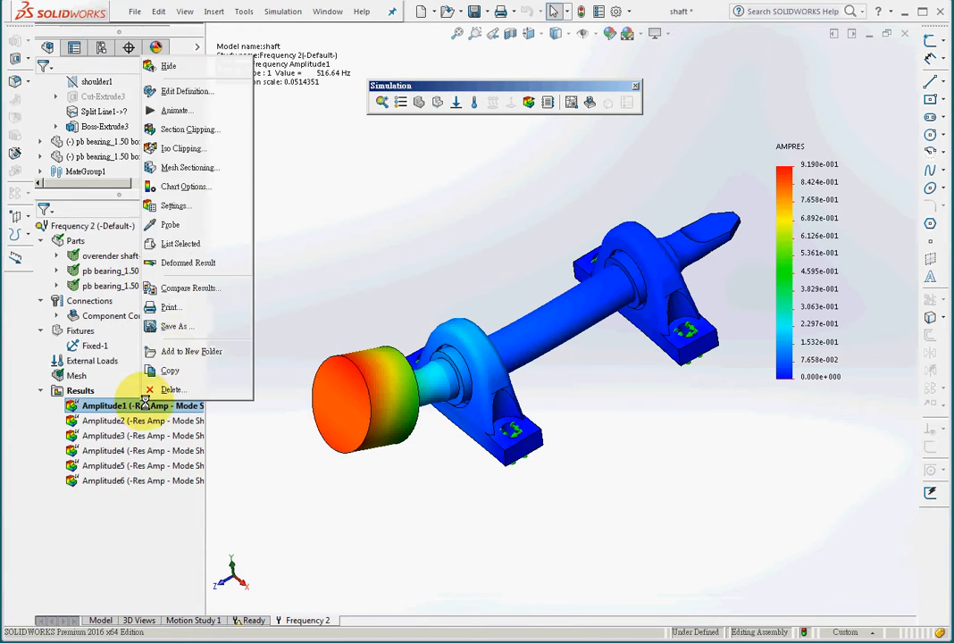
left_click(170, 110)
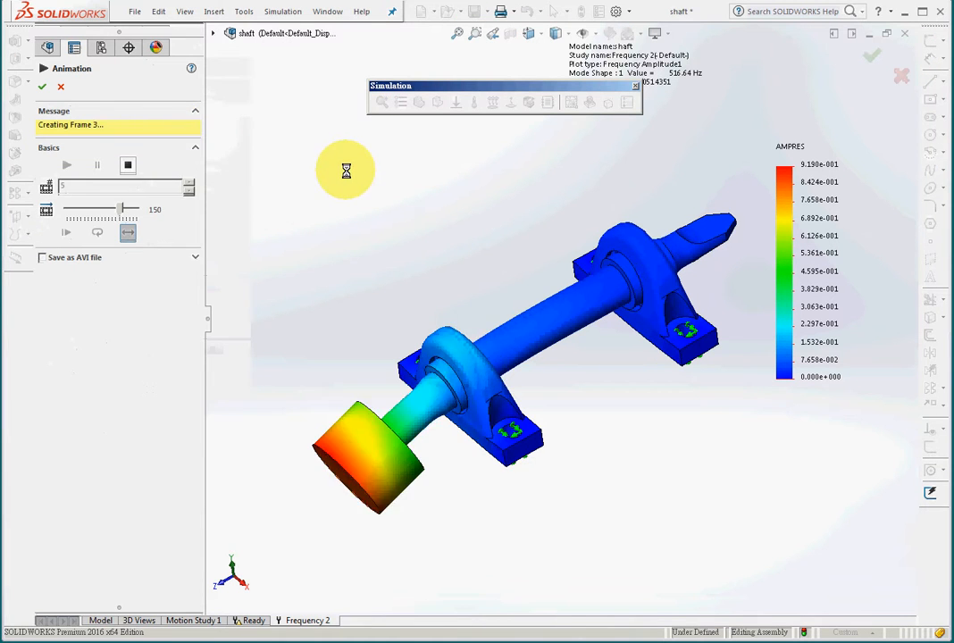
left_click(43, 85)
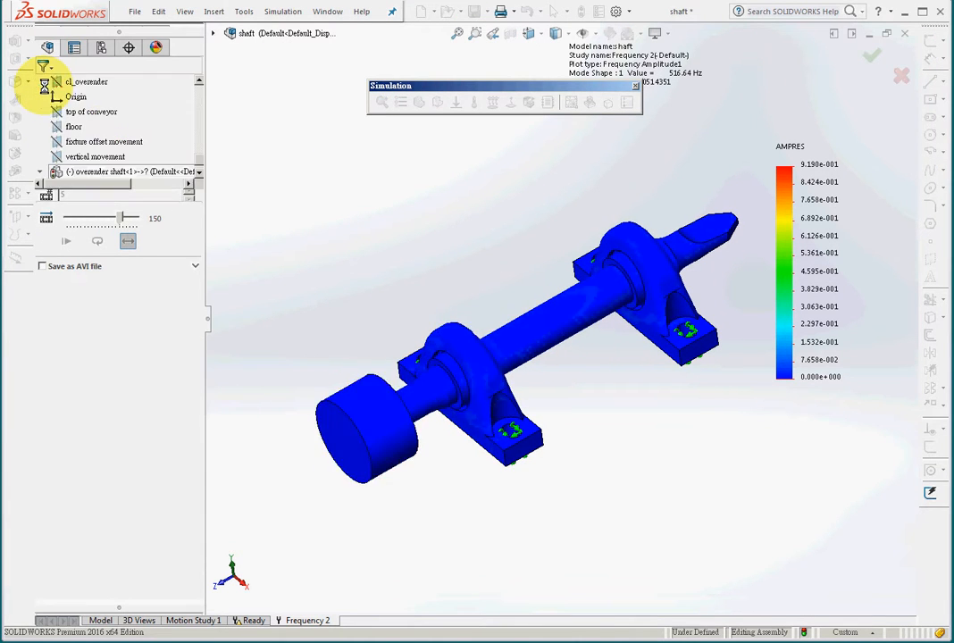